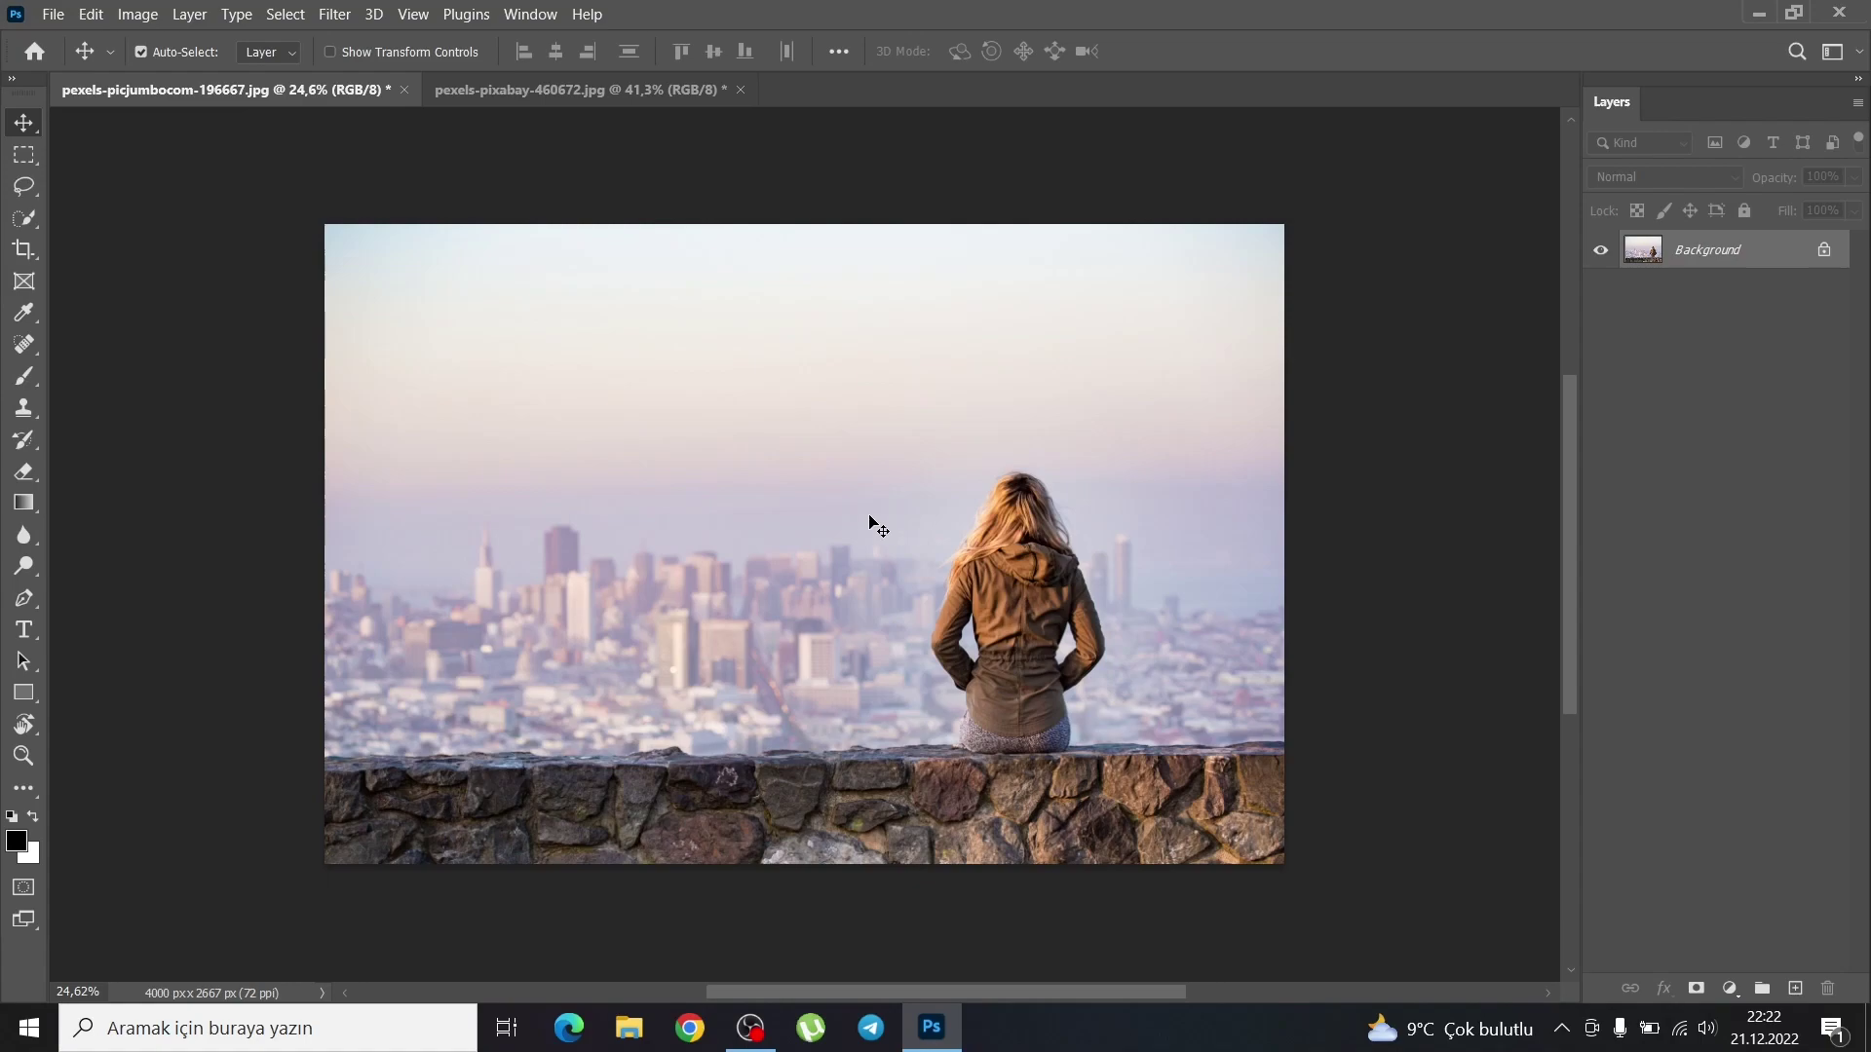
- Open the Object Selection tool group to reach the Quick Selection Tool
right_click(37, 224)
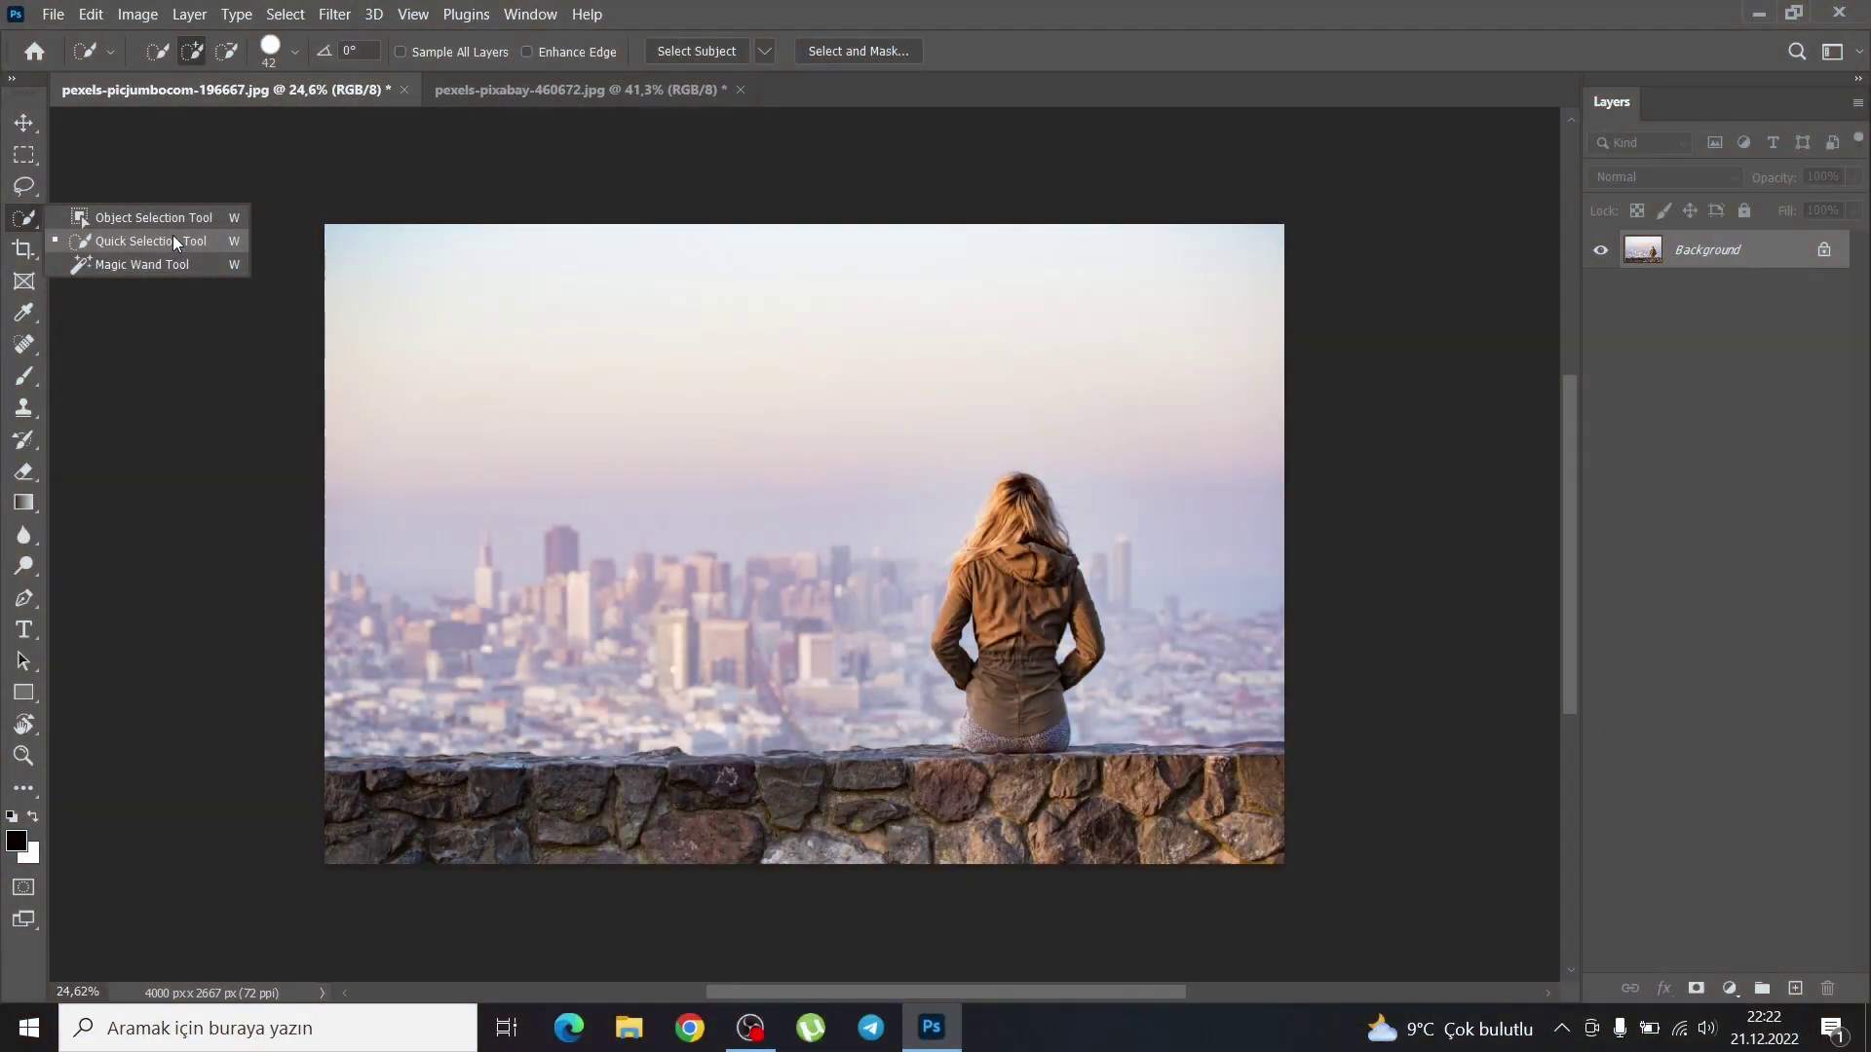
- Select Quick Selection, enlarge the brush, and brush over the sky, city and woman
left_click(172, 237)
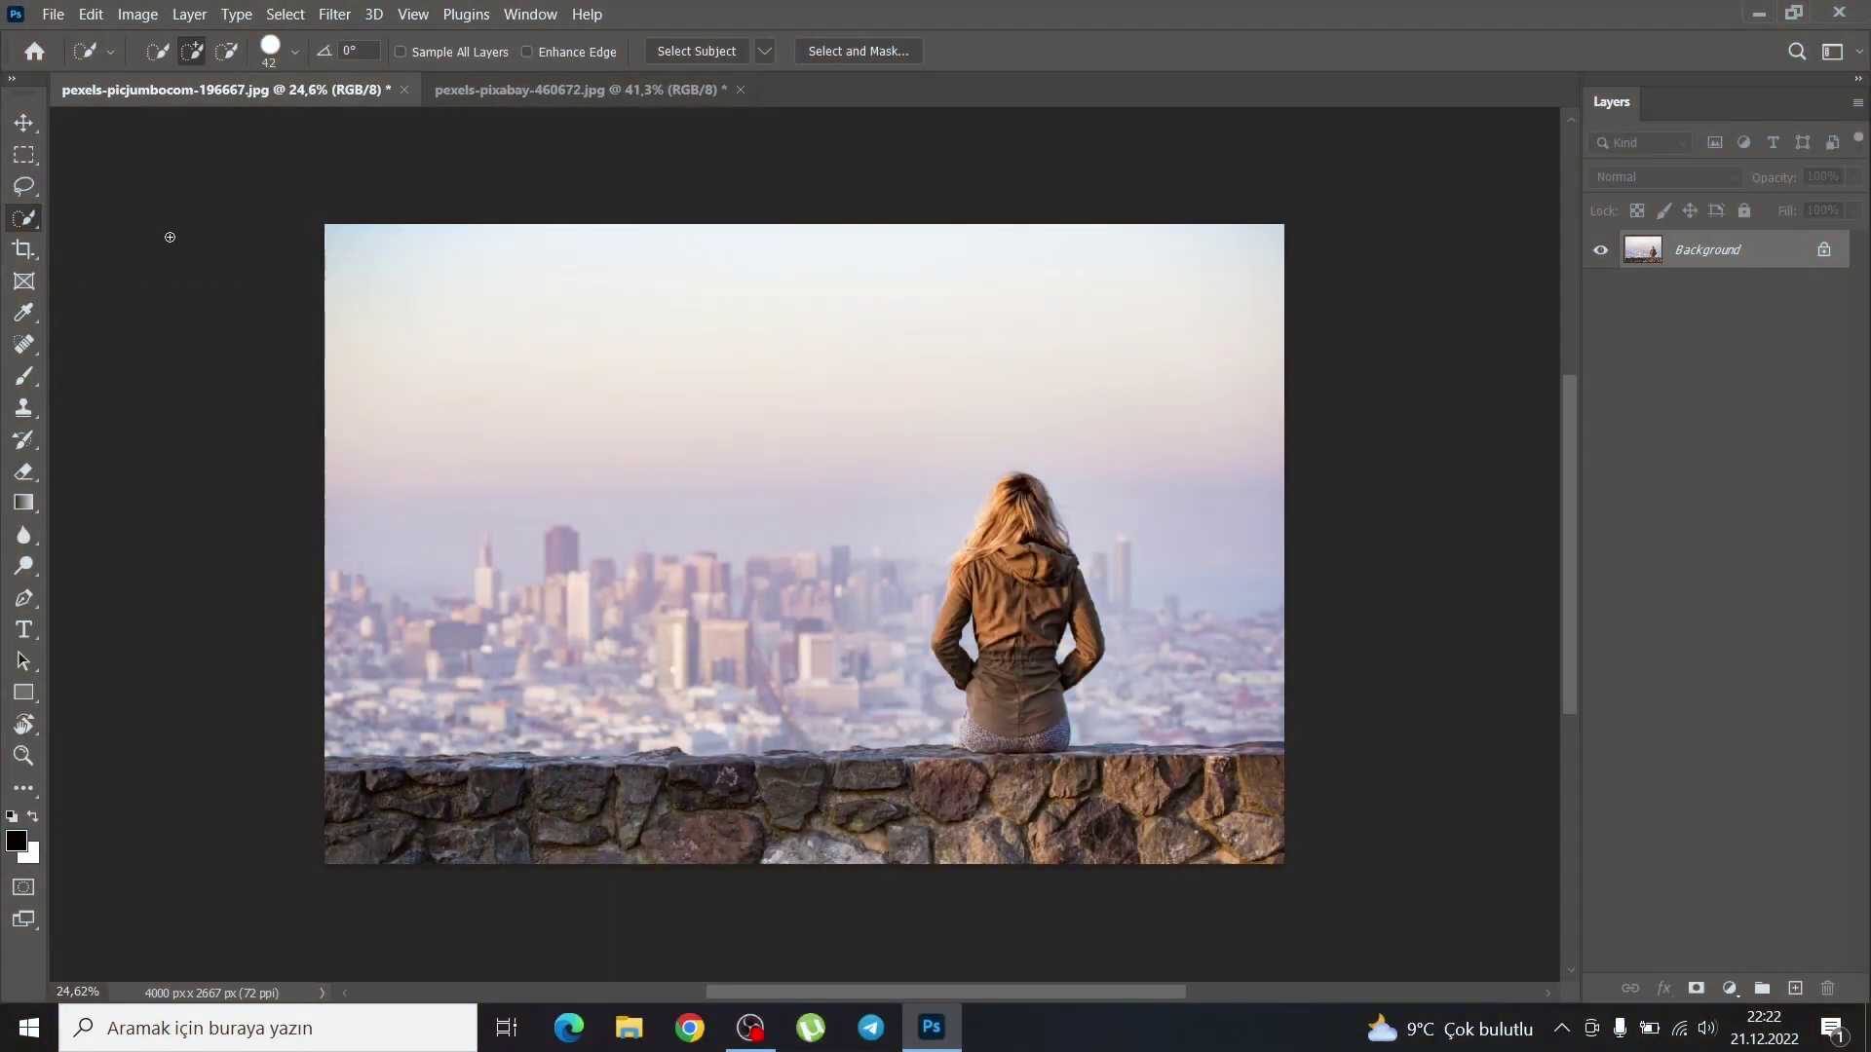
key("bracketright")
key("bracketright")
key("bracketright")
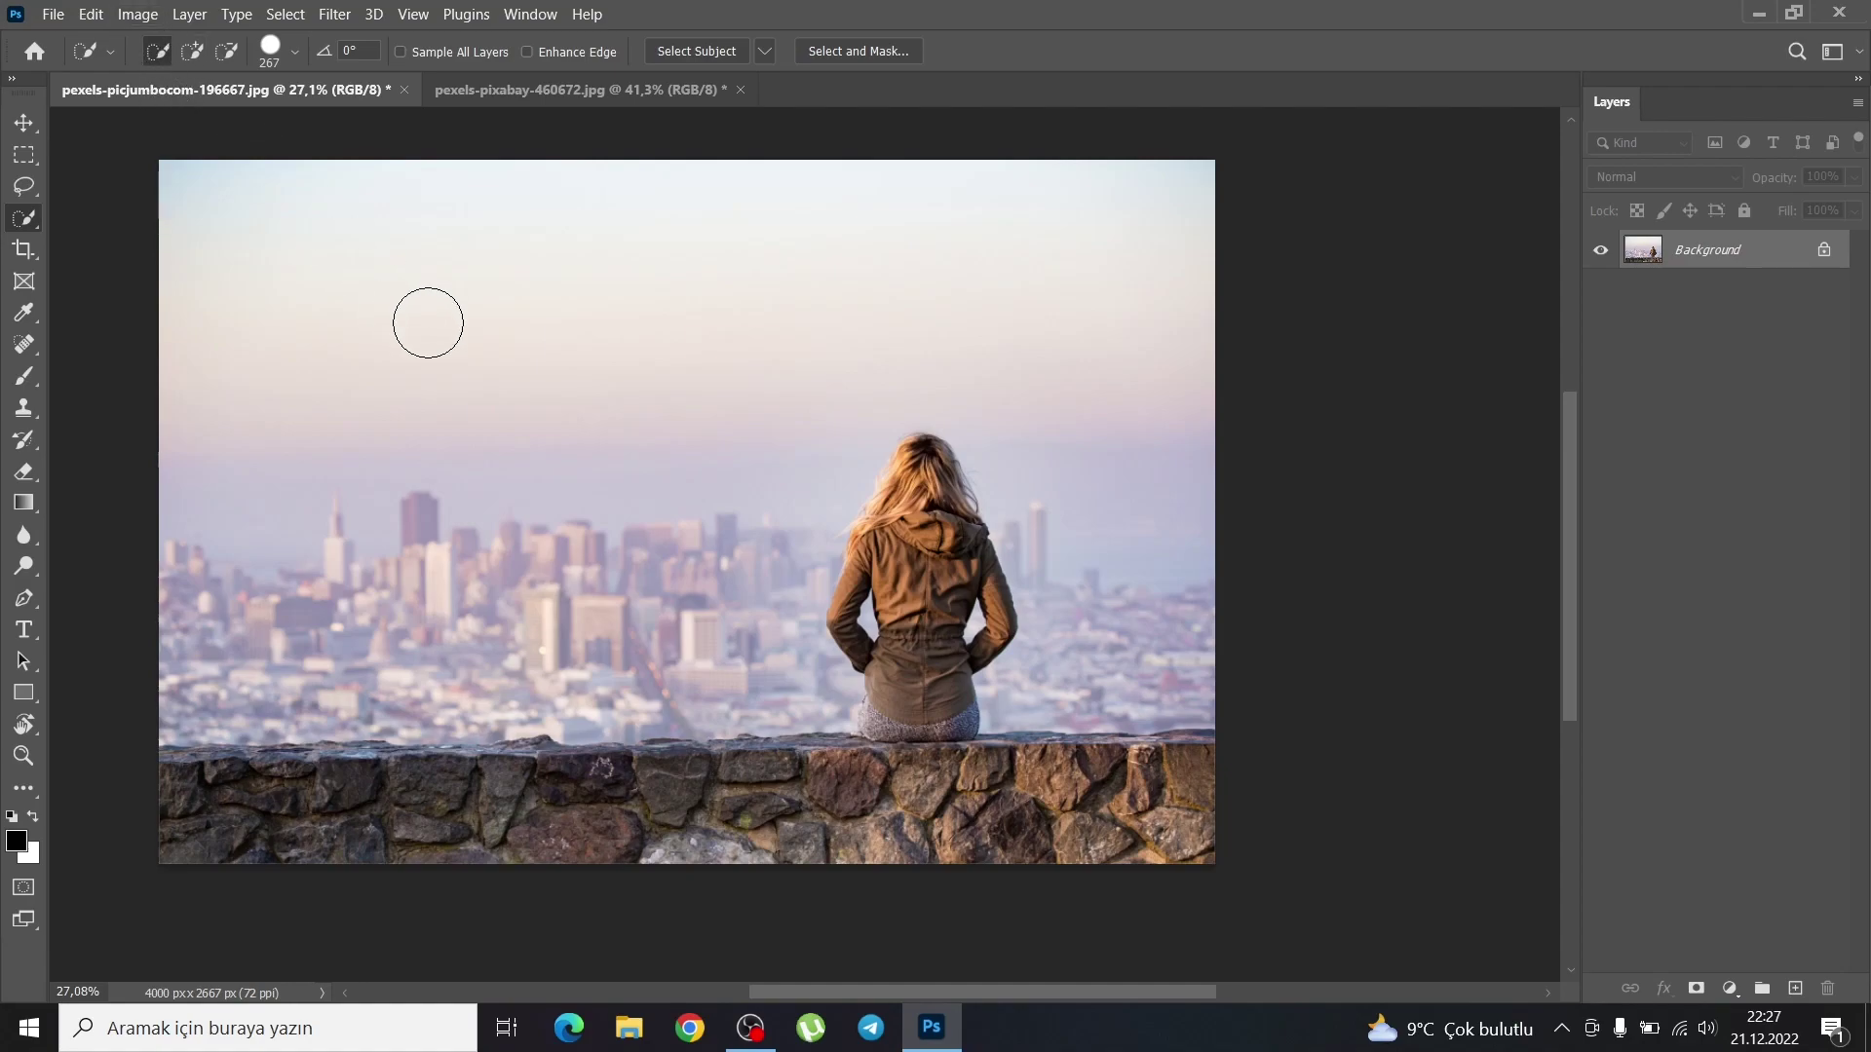
left_click_drag(428, 322, 910, 364)
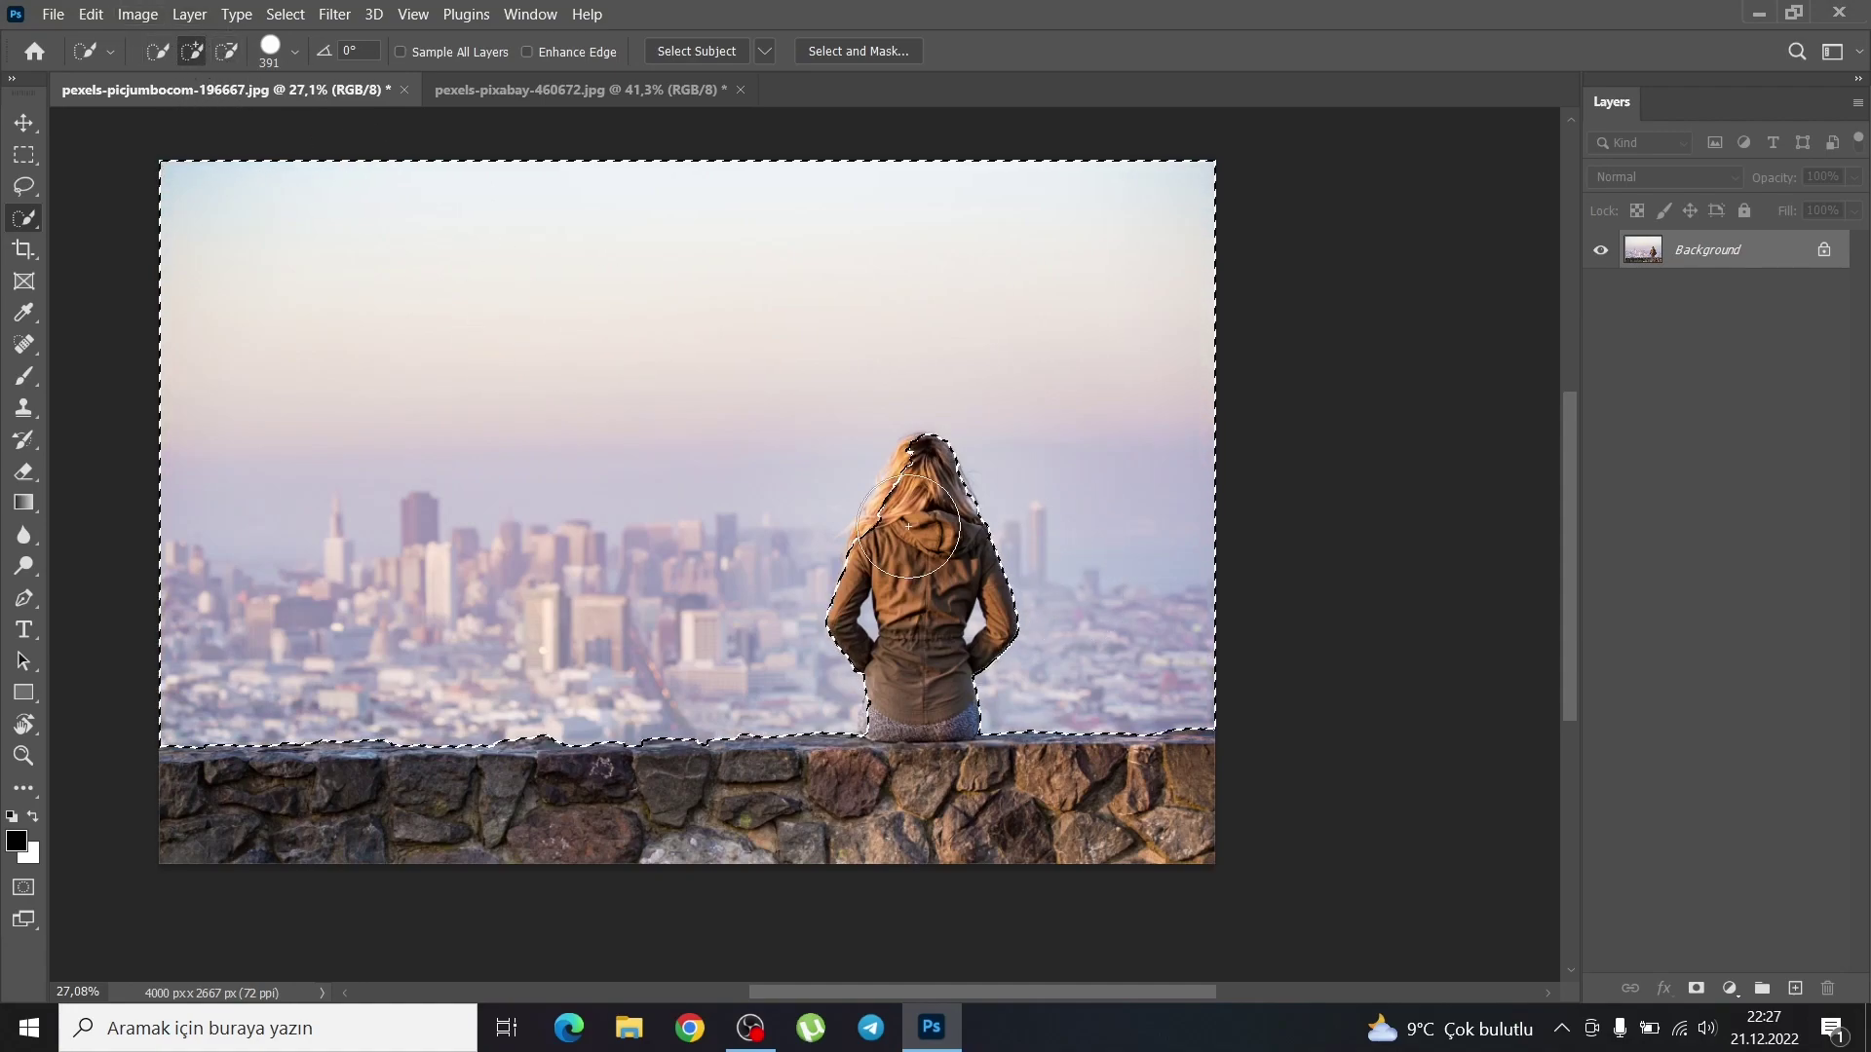
mouse_move(908, 526)
left_mouse_down()
mouse_move(1092, 762)
mouse_move(310, 799)
left_mouse_up()
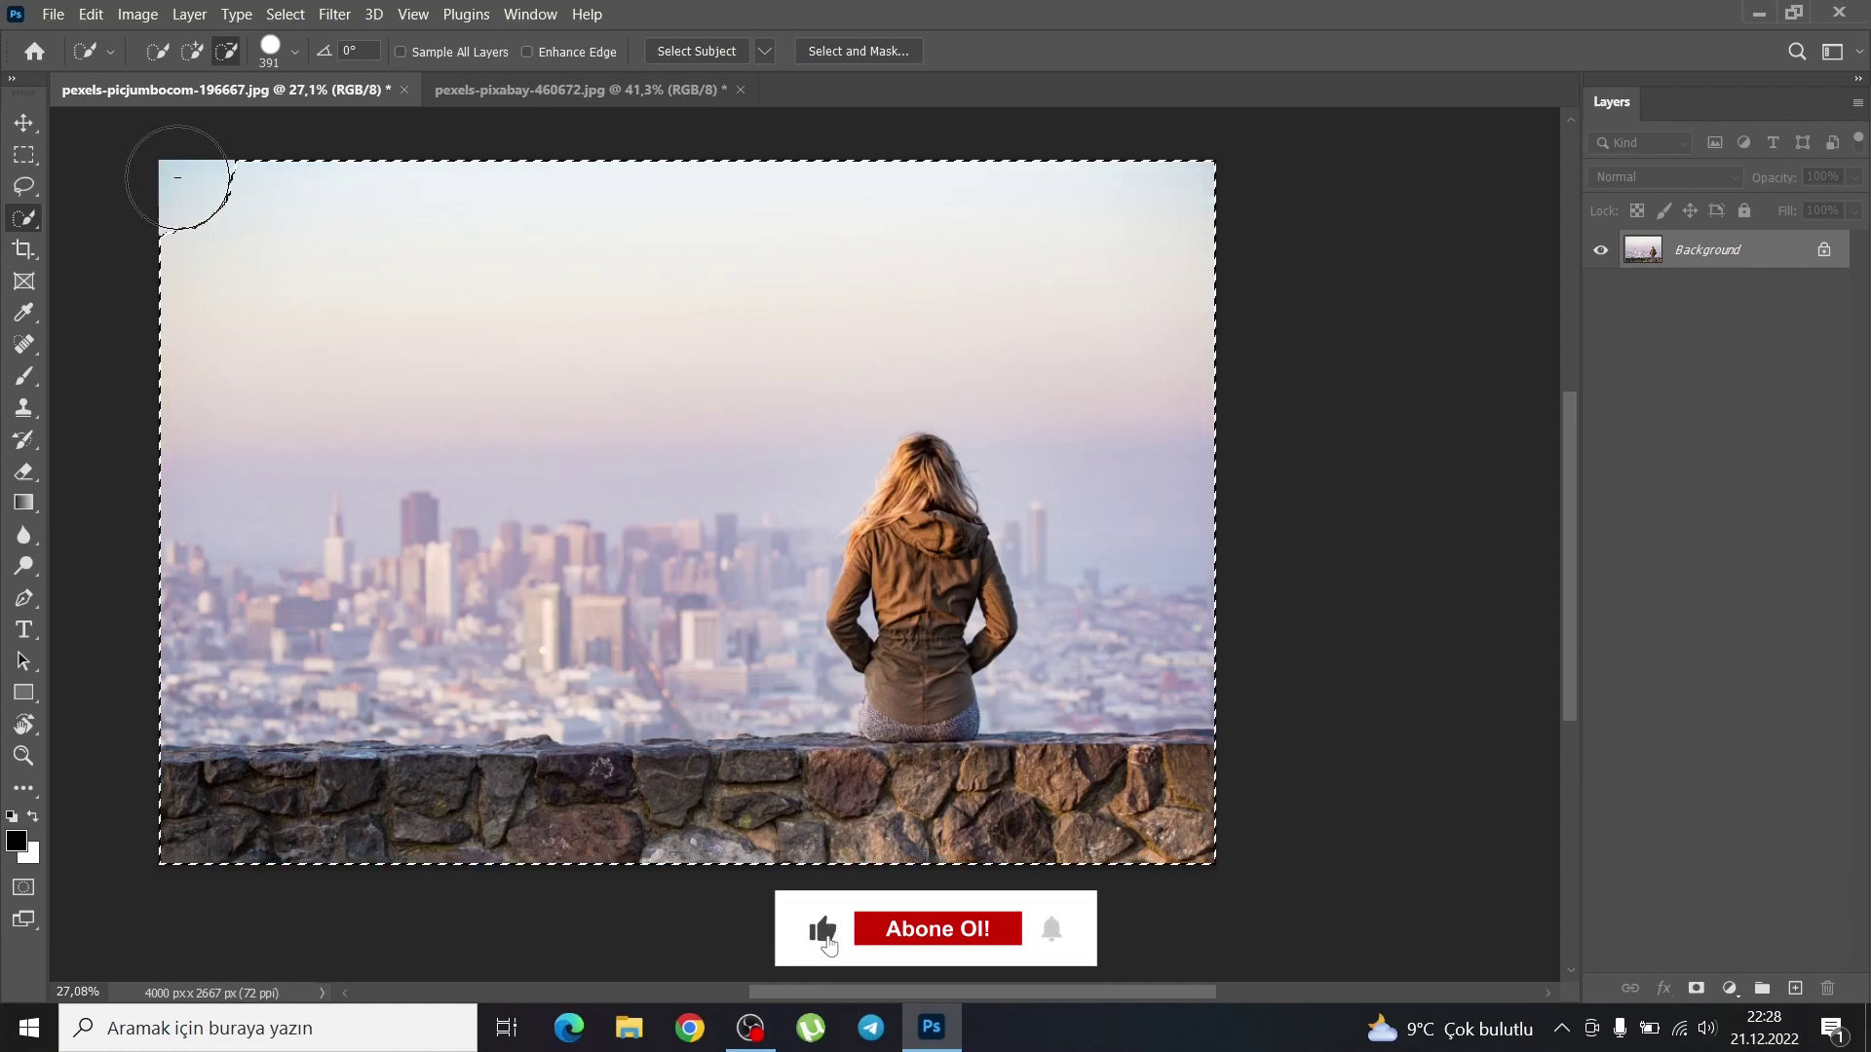
- Subtract the top-left sky, lower wall and more upper sky from the selection
left_click_drag(196, 204, 498, 834)
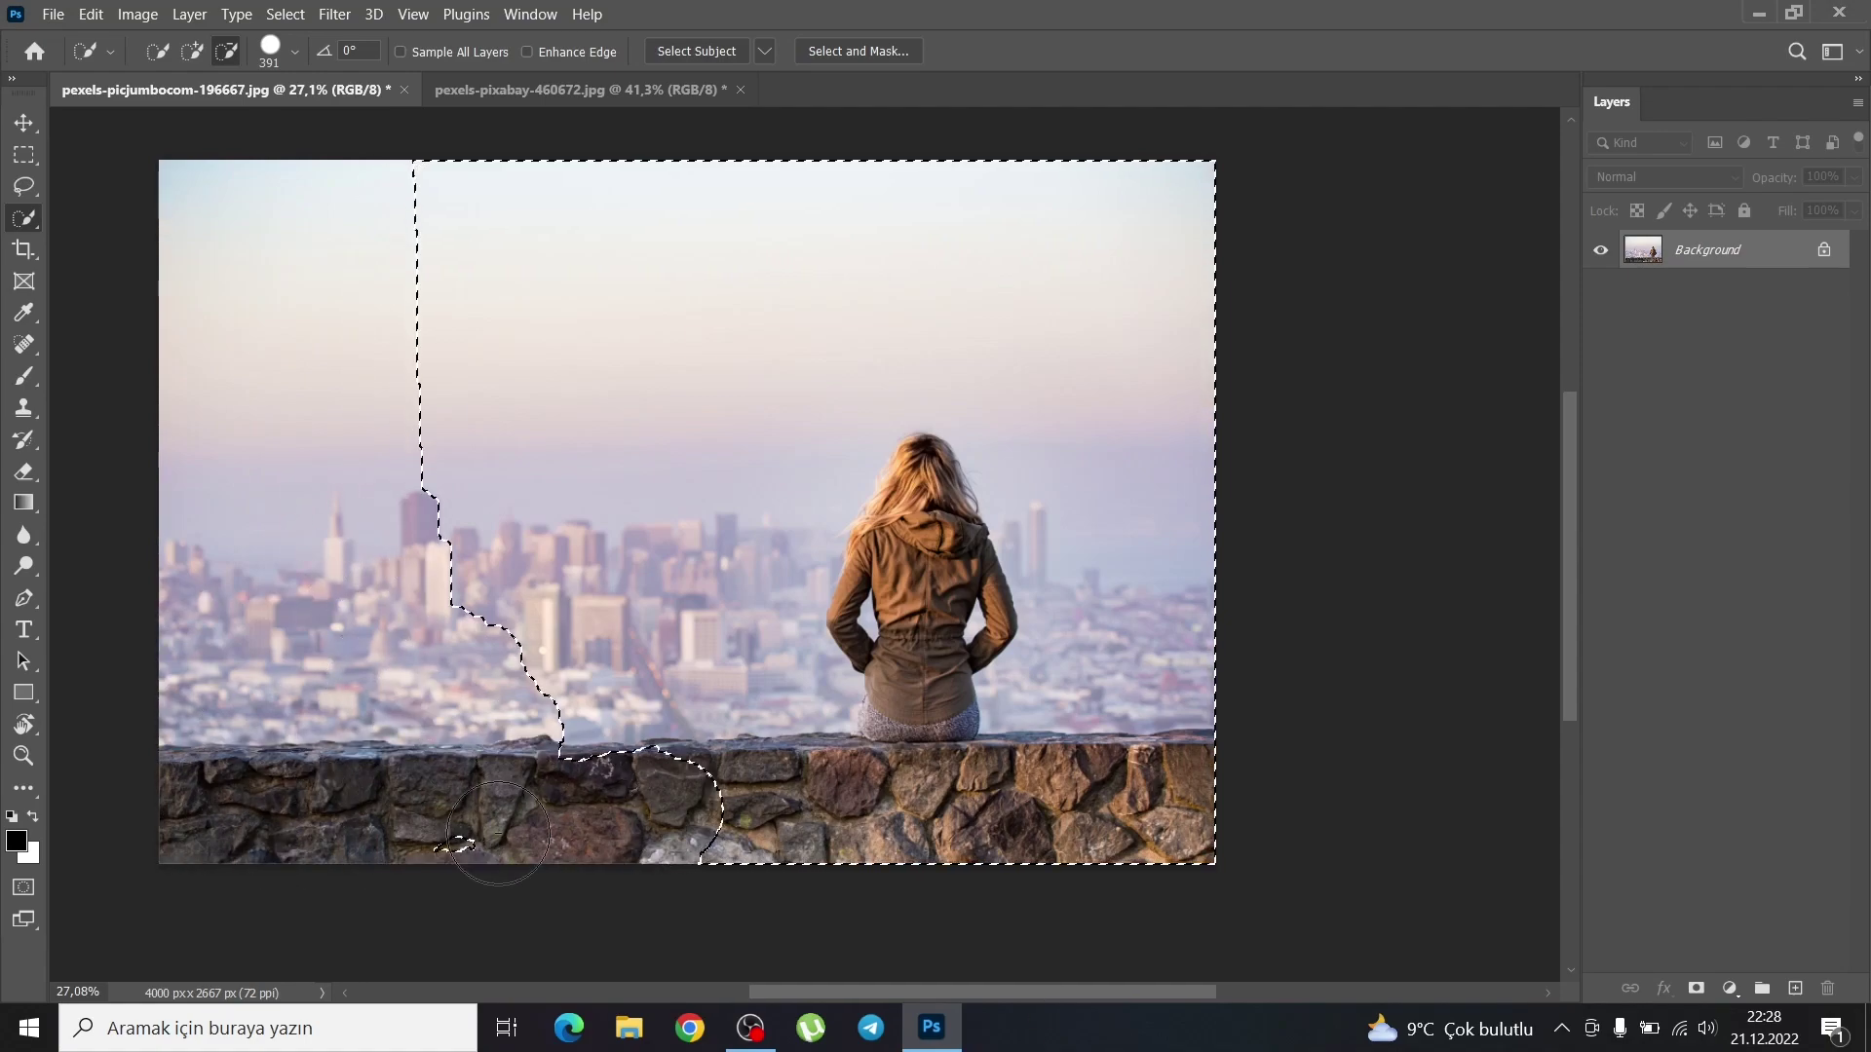
left_click_drag(884, 825, 1211, 775)
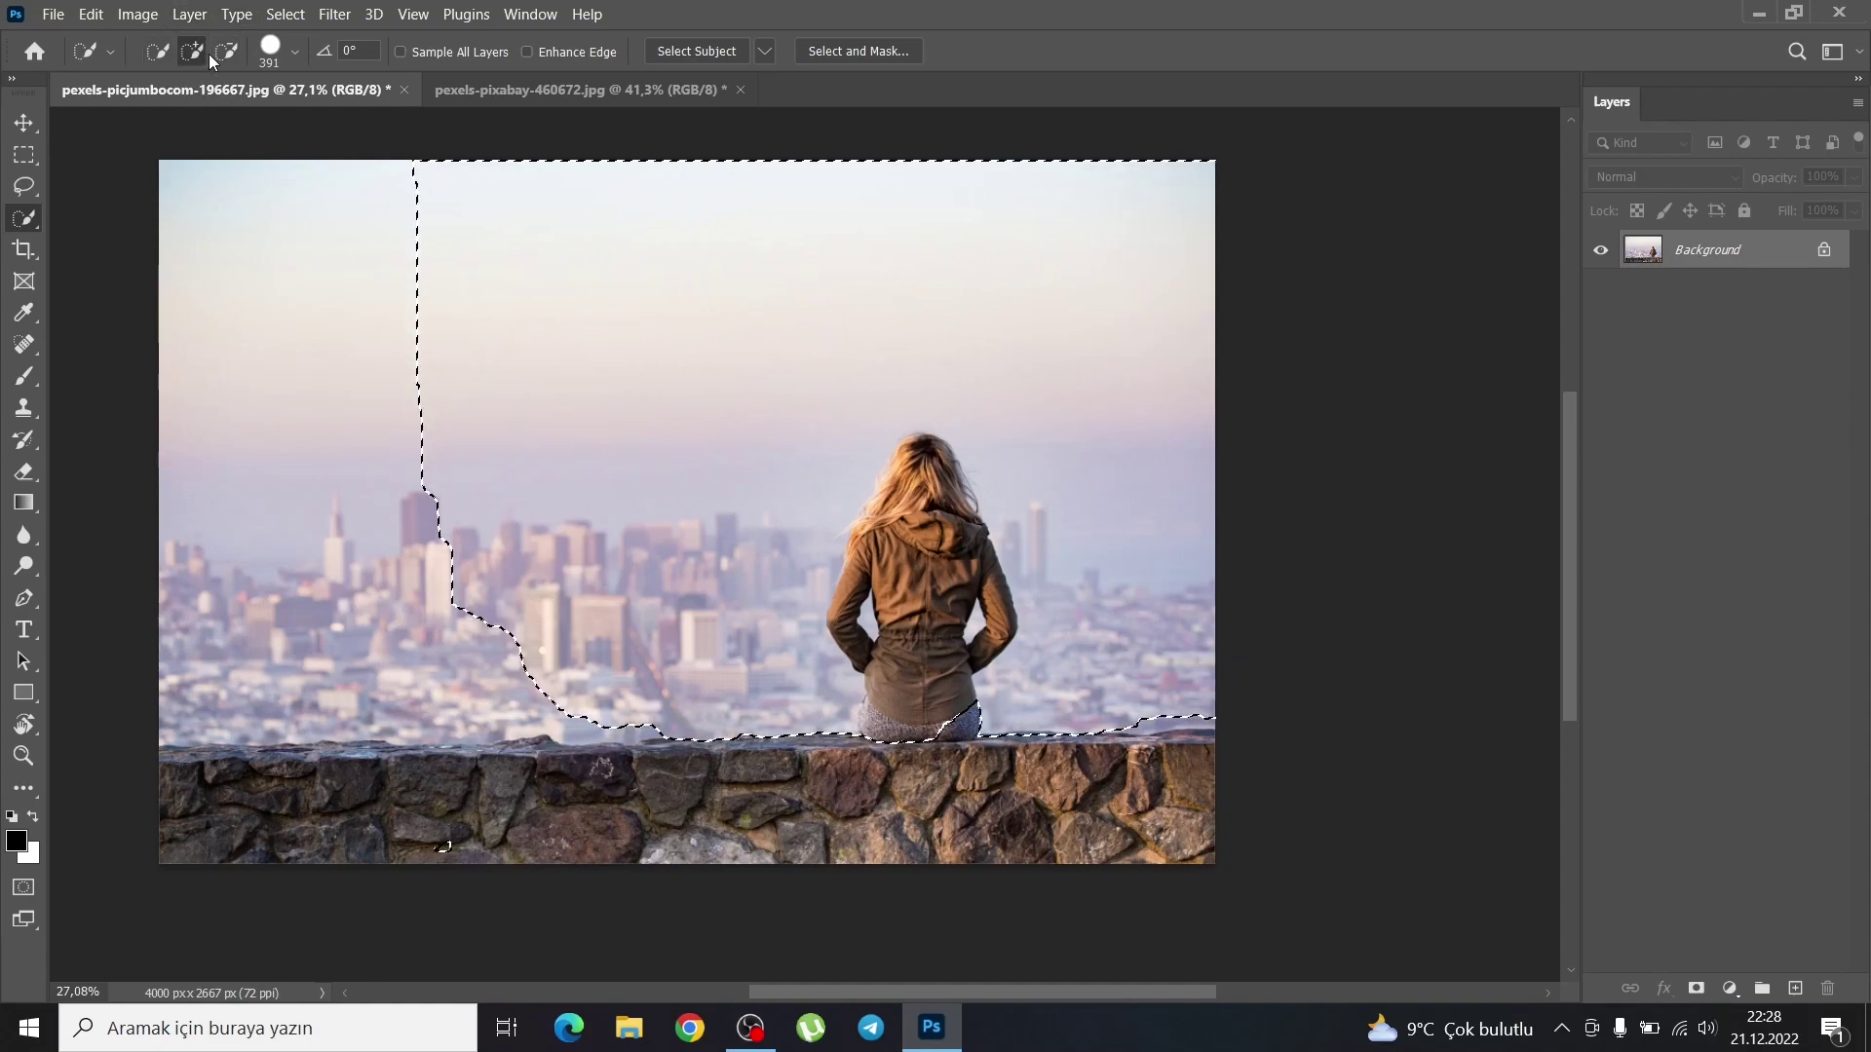
left_click(234, 49)
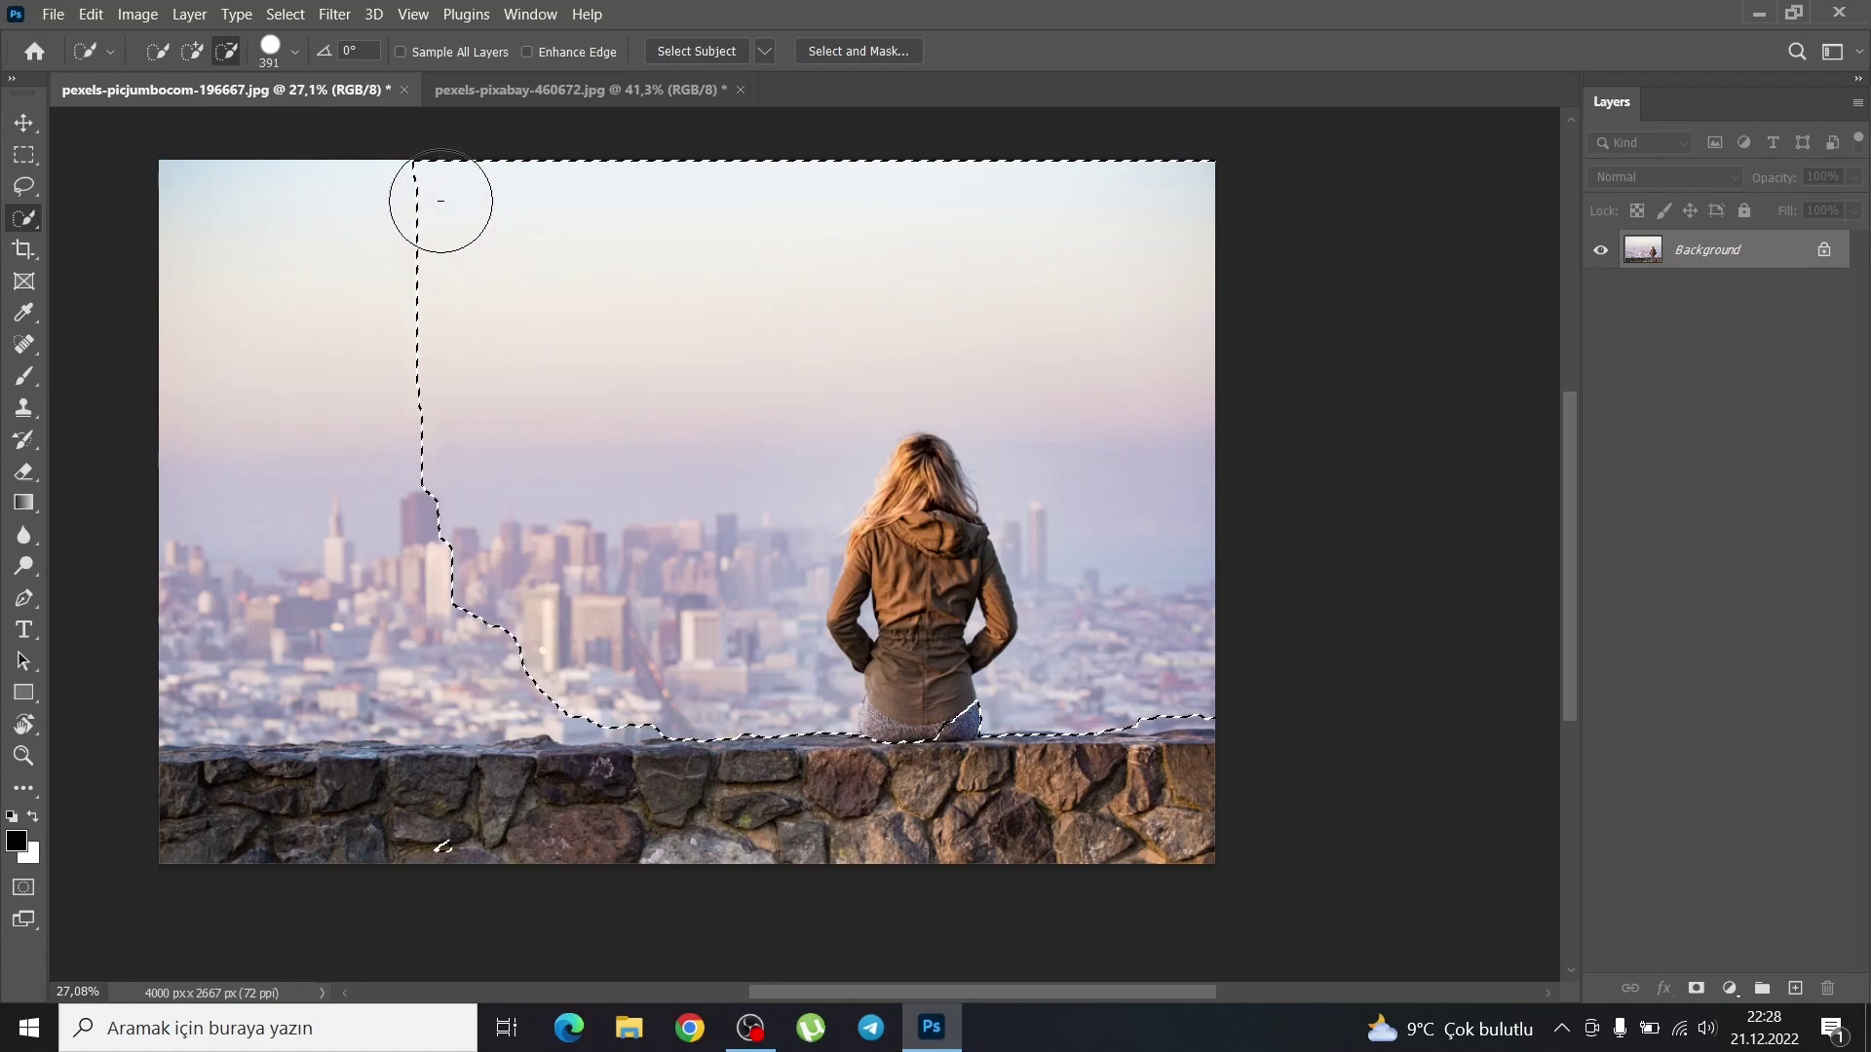
mouse_move(440, 201)
left_mouse_down()
mouse_move(689, 484)
mouse_move(873, 321)
mouse_move(835, 584)
mouse_move(933, 225)
left_mouse_up()
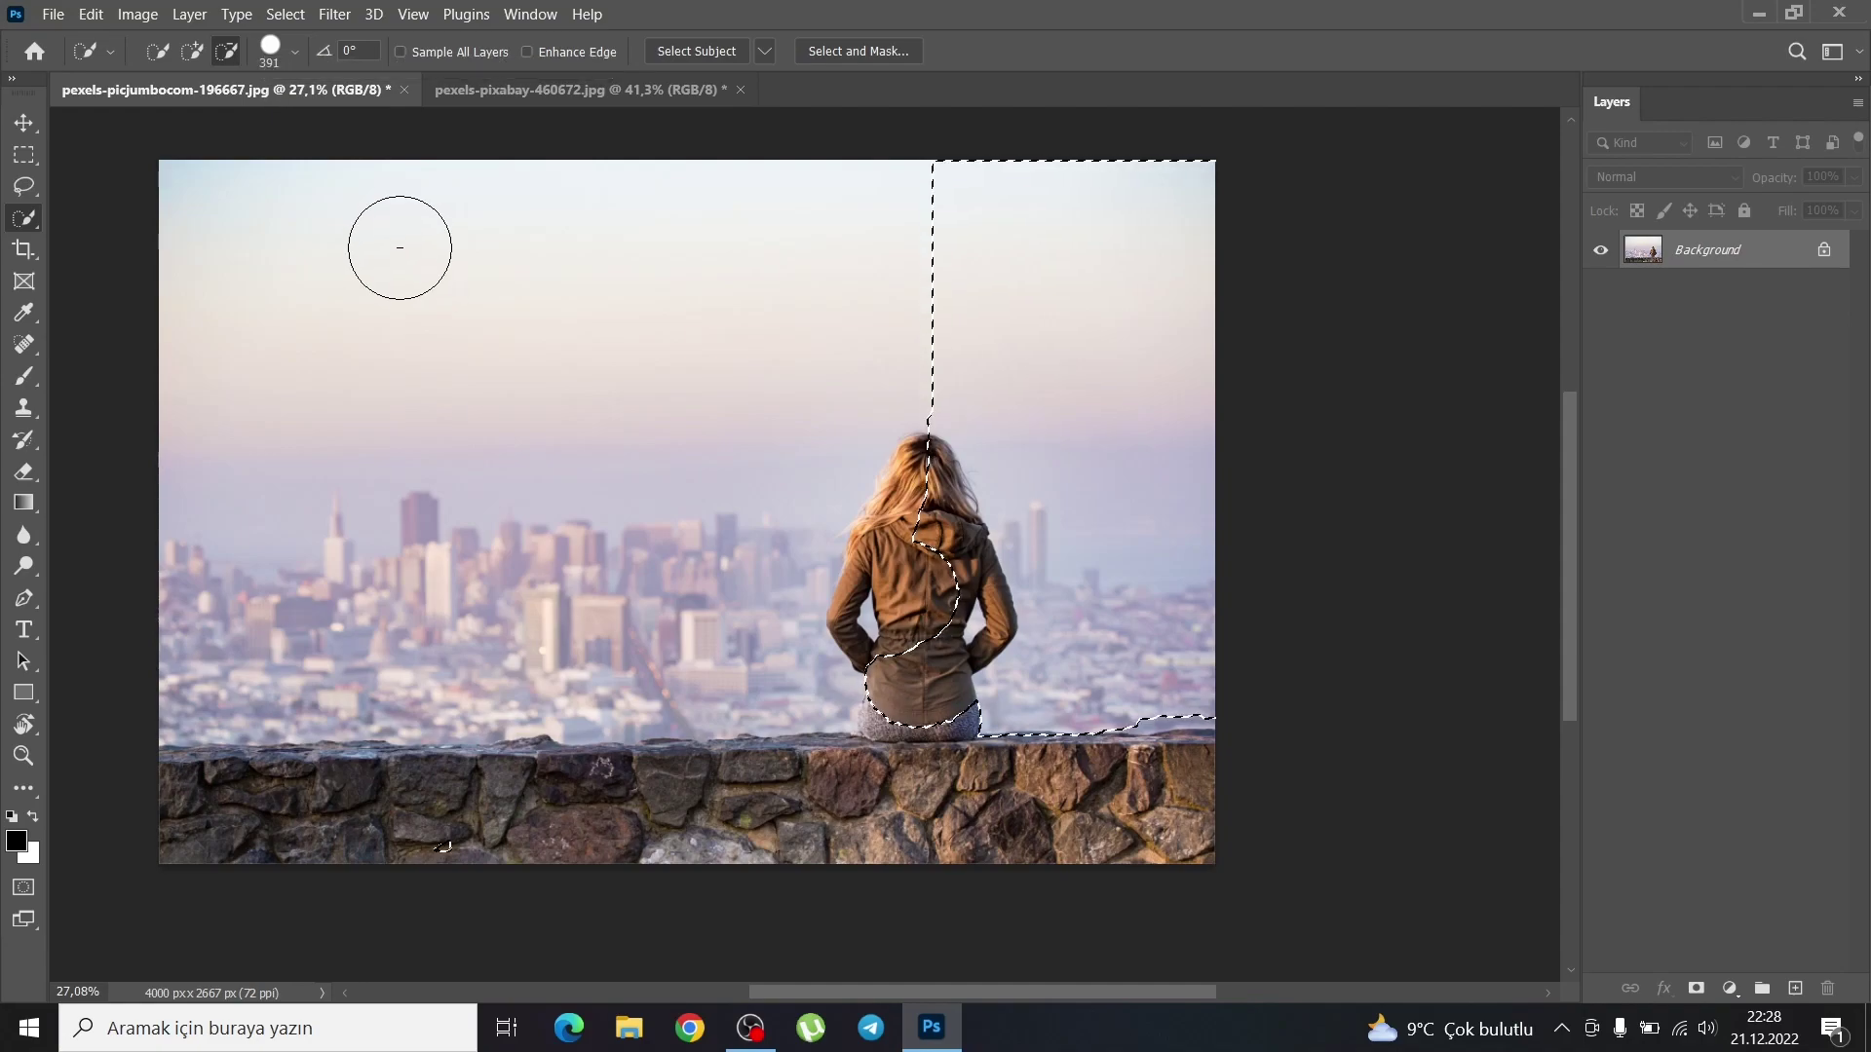
- Add the sky across to her hair, then pull the selection back from the left sky
key("shift")
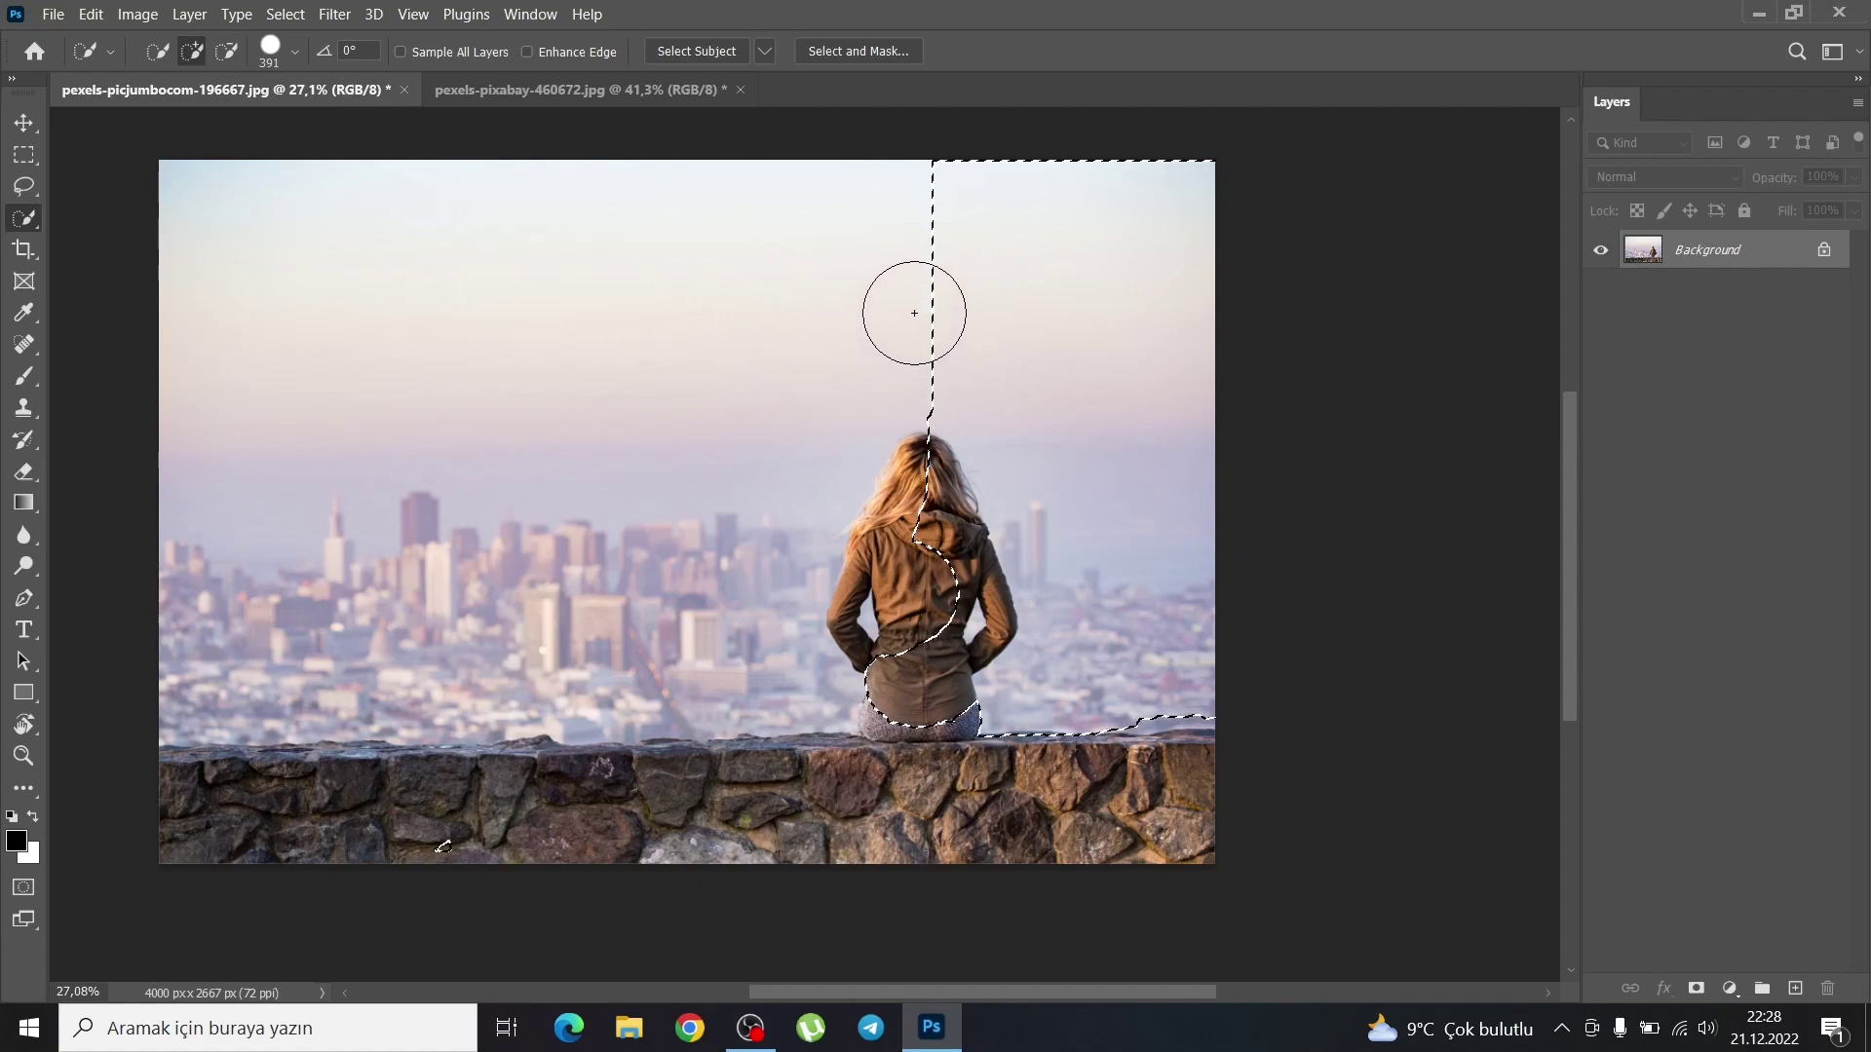
mouse_move(914, 313)
left_mouse_down()
mouse_move(718, 305)
mouse_move(927, 389)
mouse_move(812, 493)
left_mouse_up()
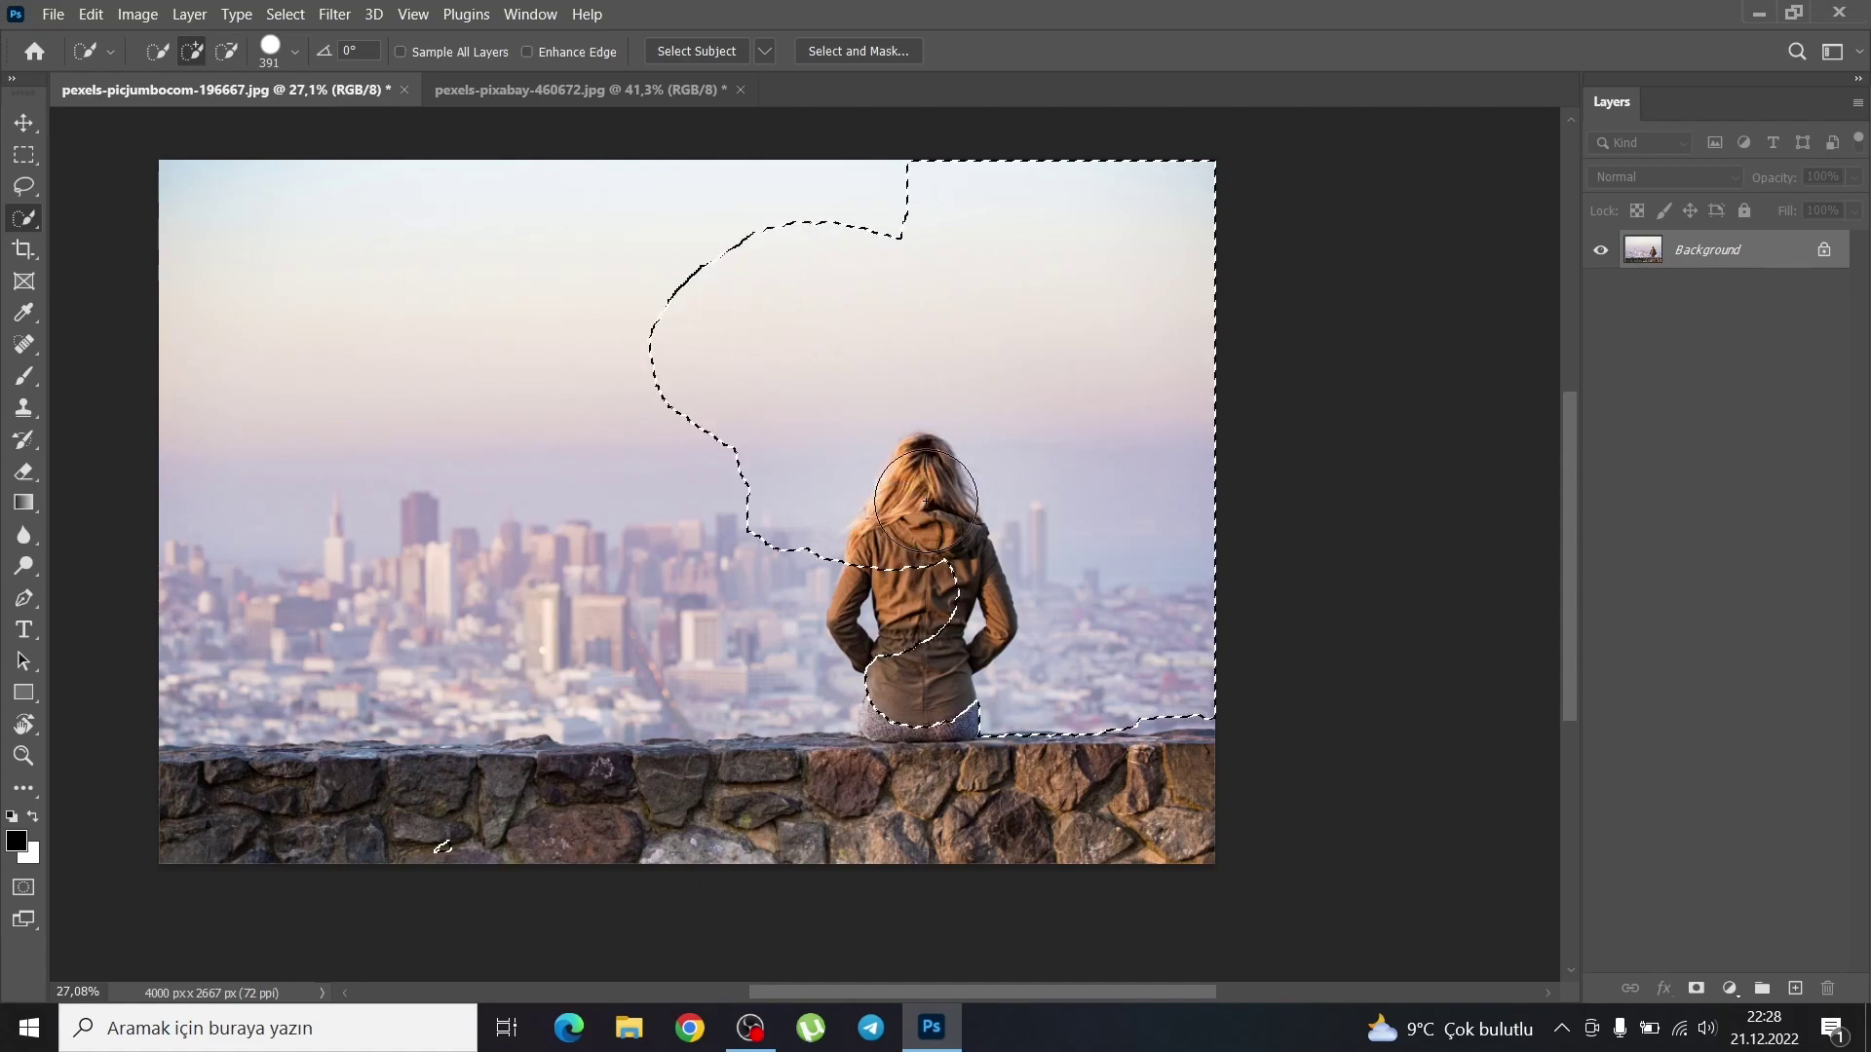
key("alt")
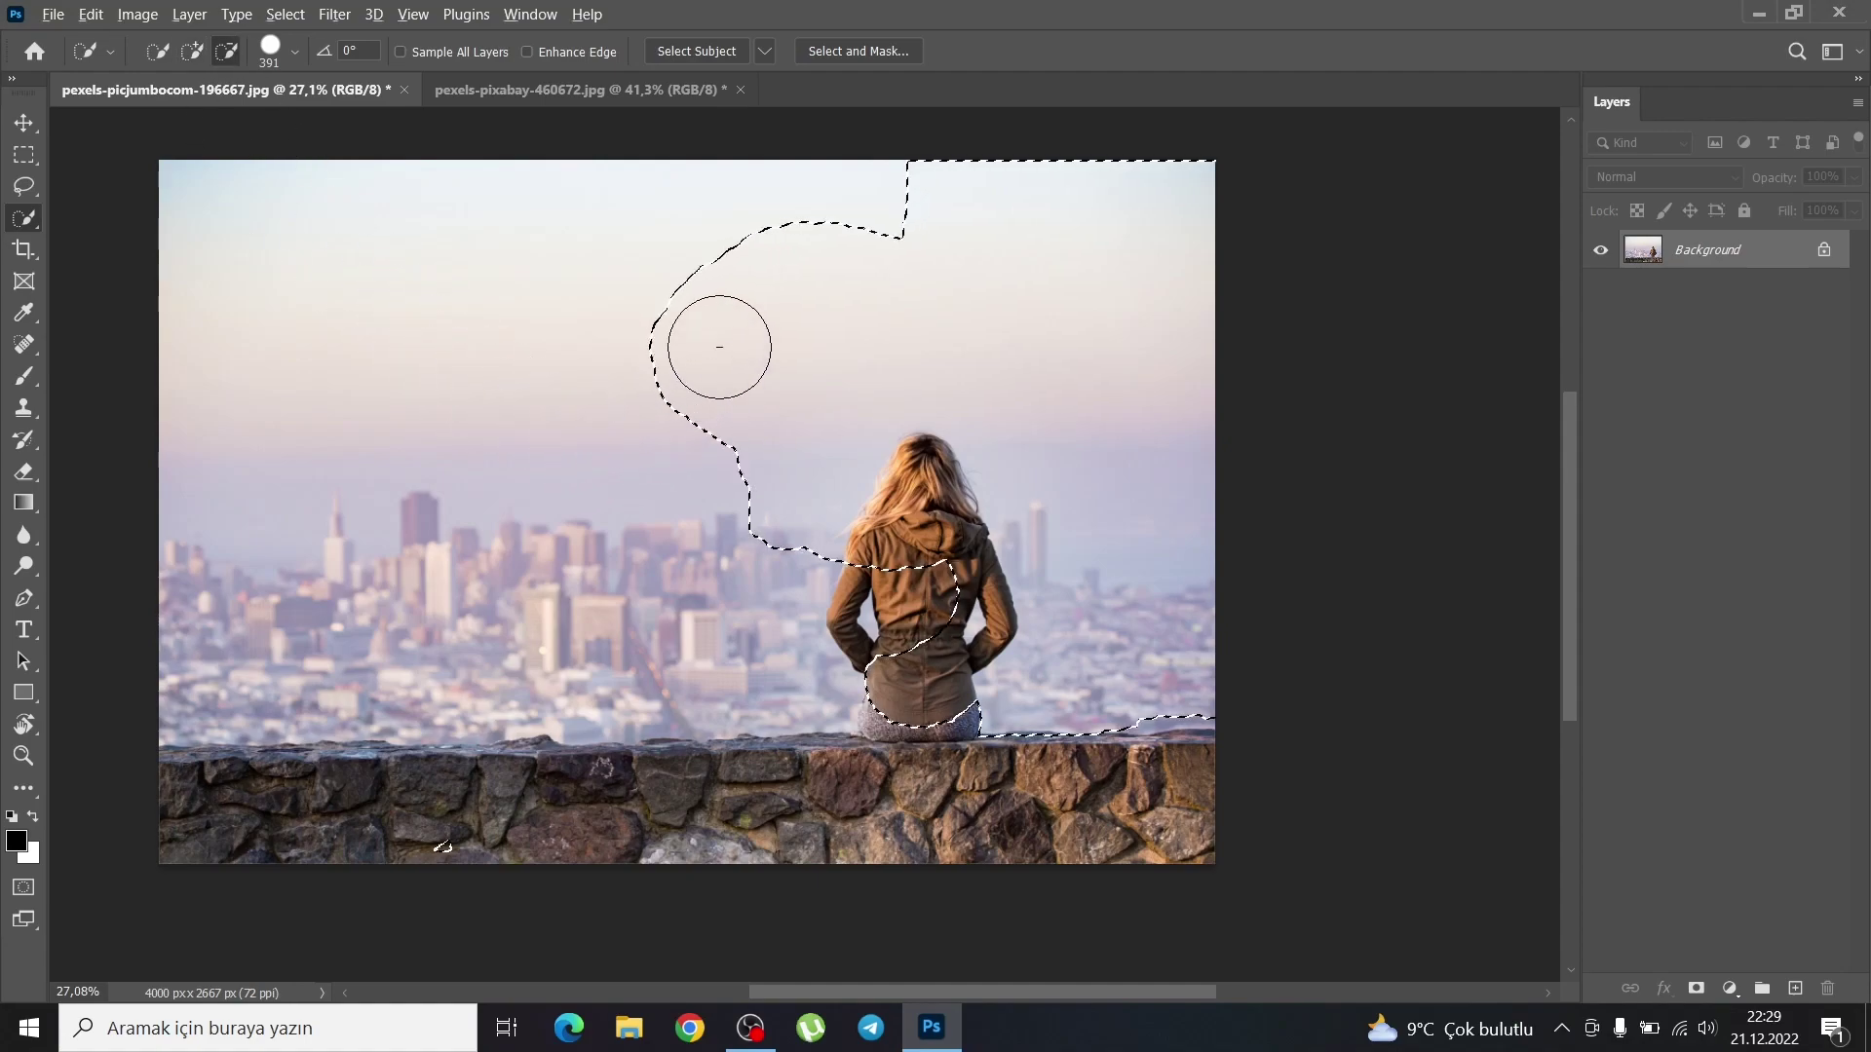
mouse_move(718, 334)
left_mouse_down()
mouse_move(702, 335)
mouse_move(859, 467)
left_mouse_up()
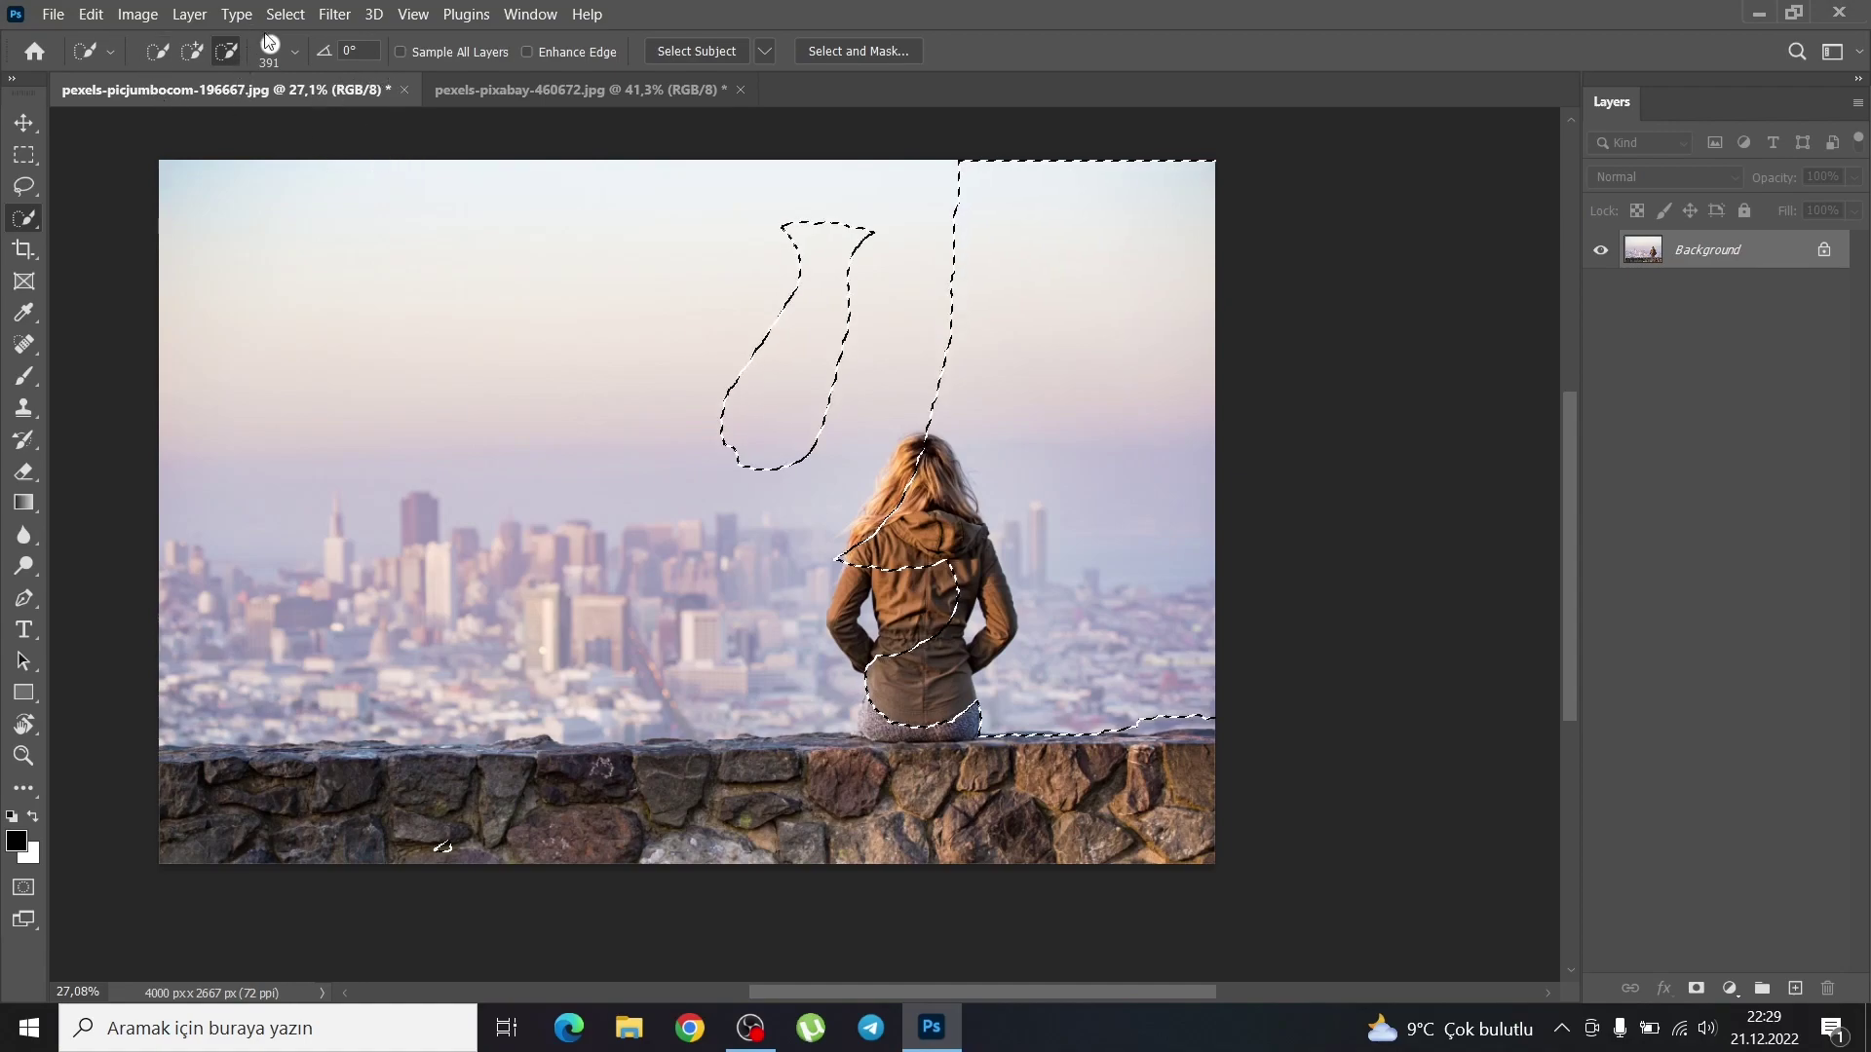
- Make the Quick Selection brush much larger through the brush picker and on-canvas resizing
left_click(295, 52)
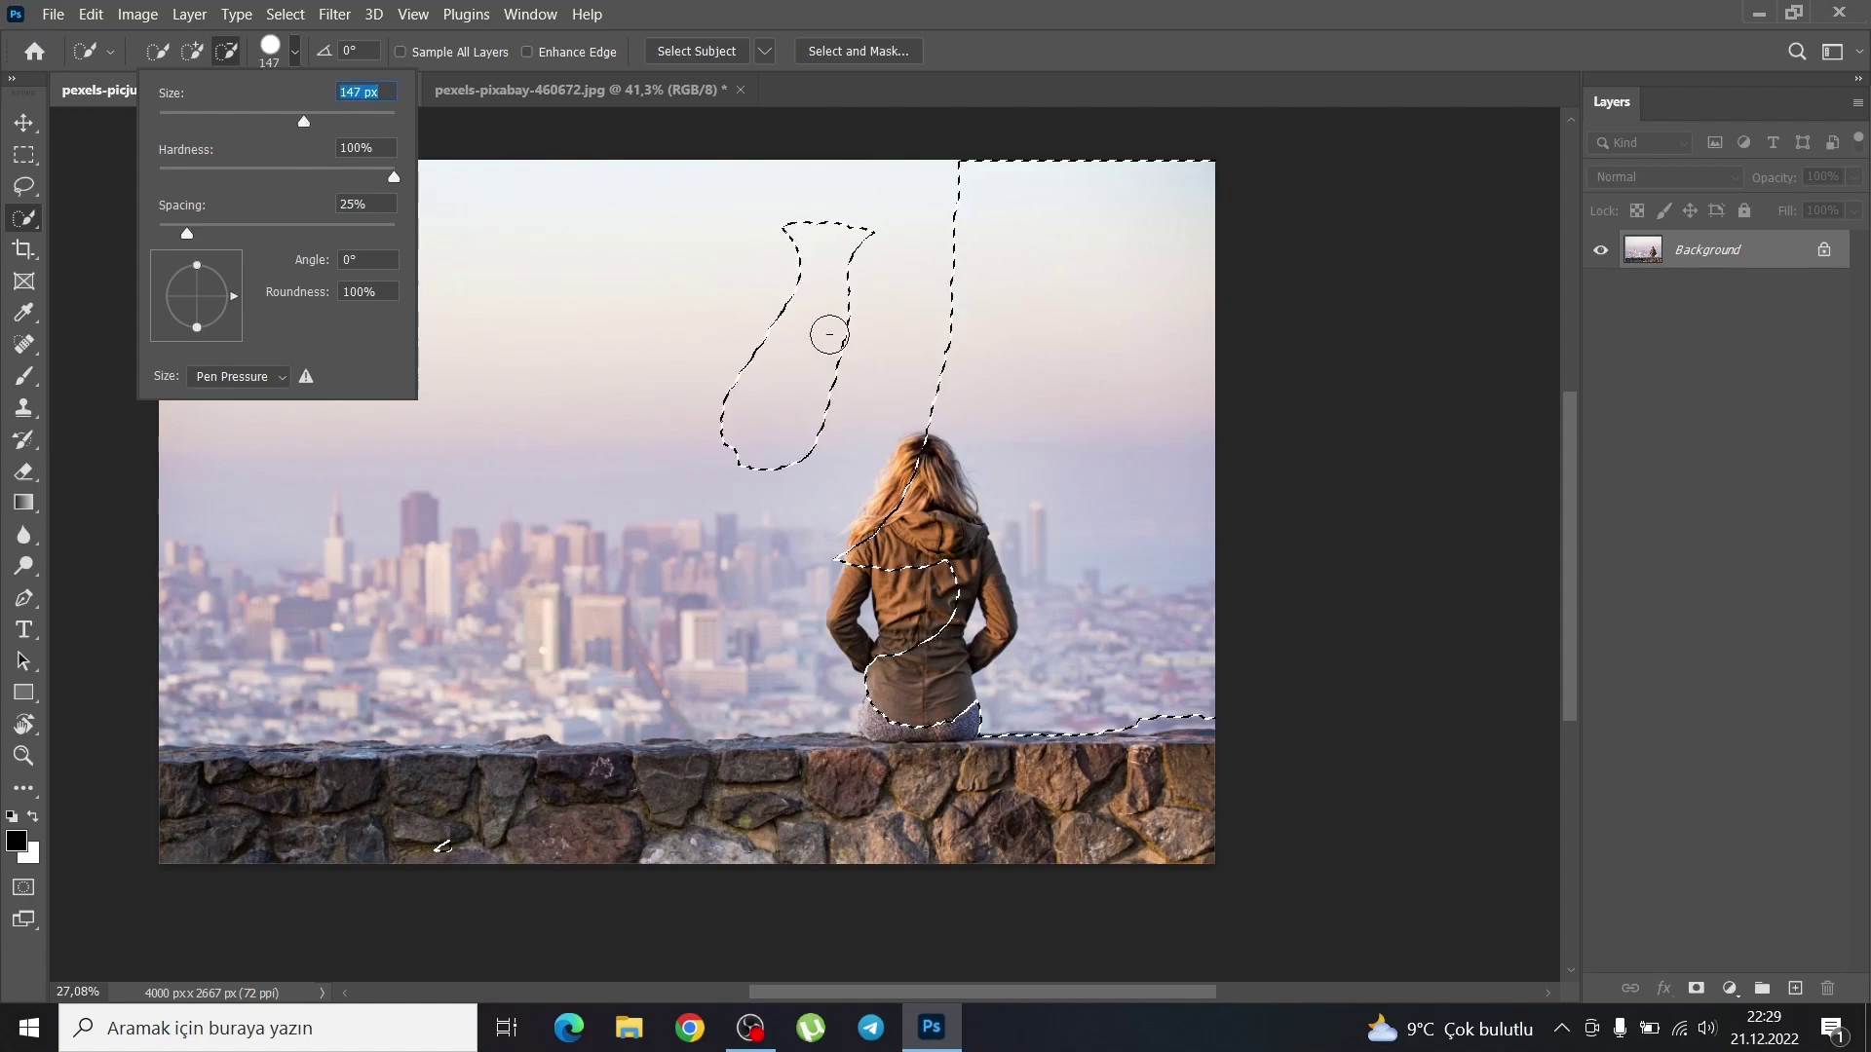
mouse_move(306, 121)
left_mouse_down()
mouse_move(384, 124)
mouse_move(349, 113)
left_mouse_up()
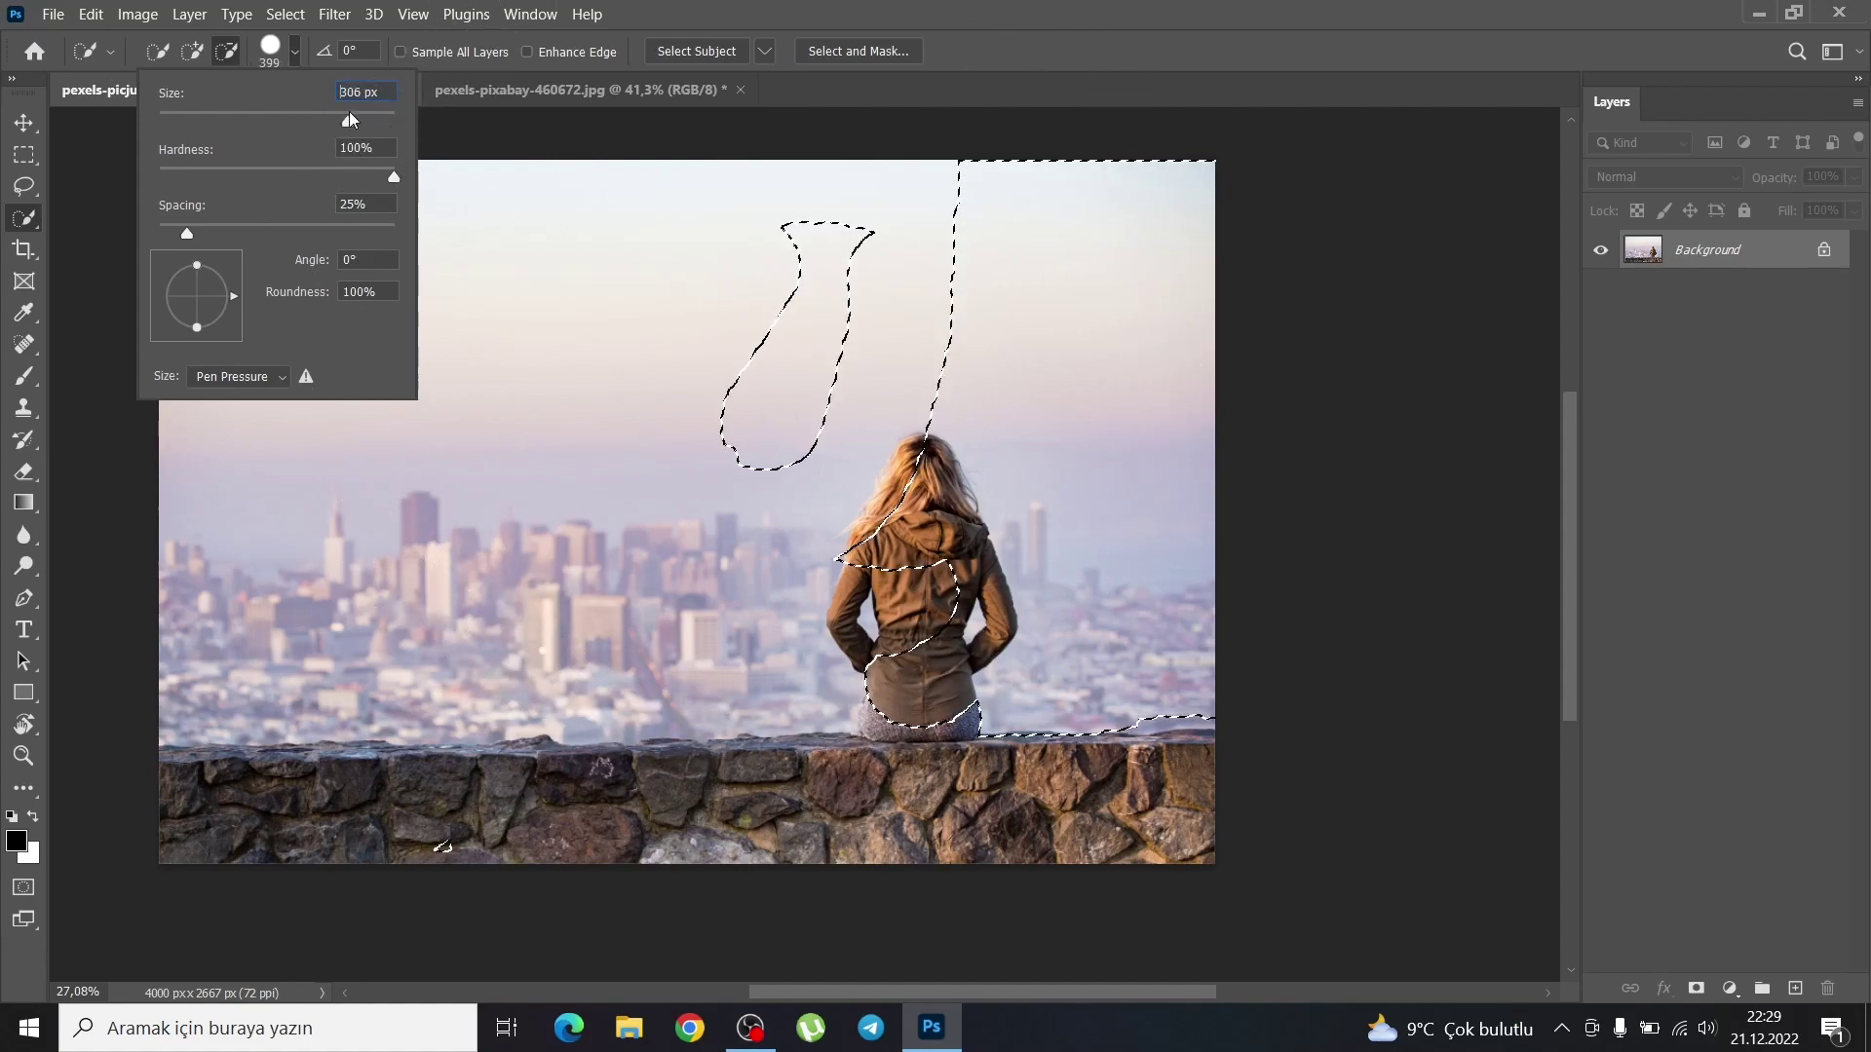
left_click(296, 50)
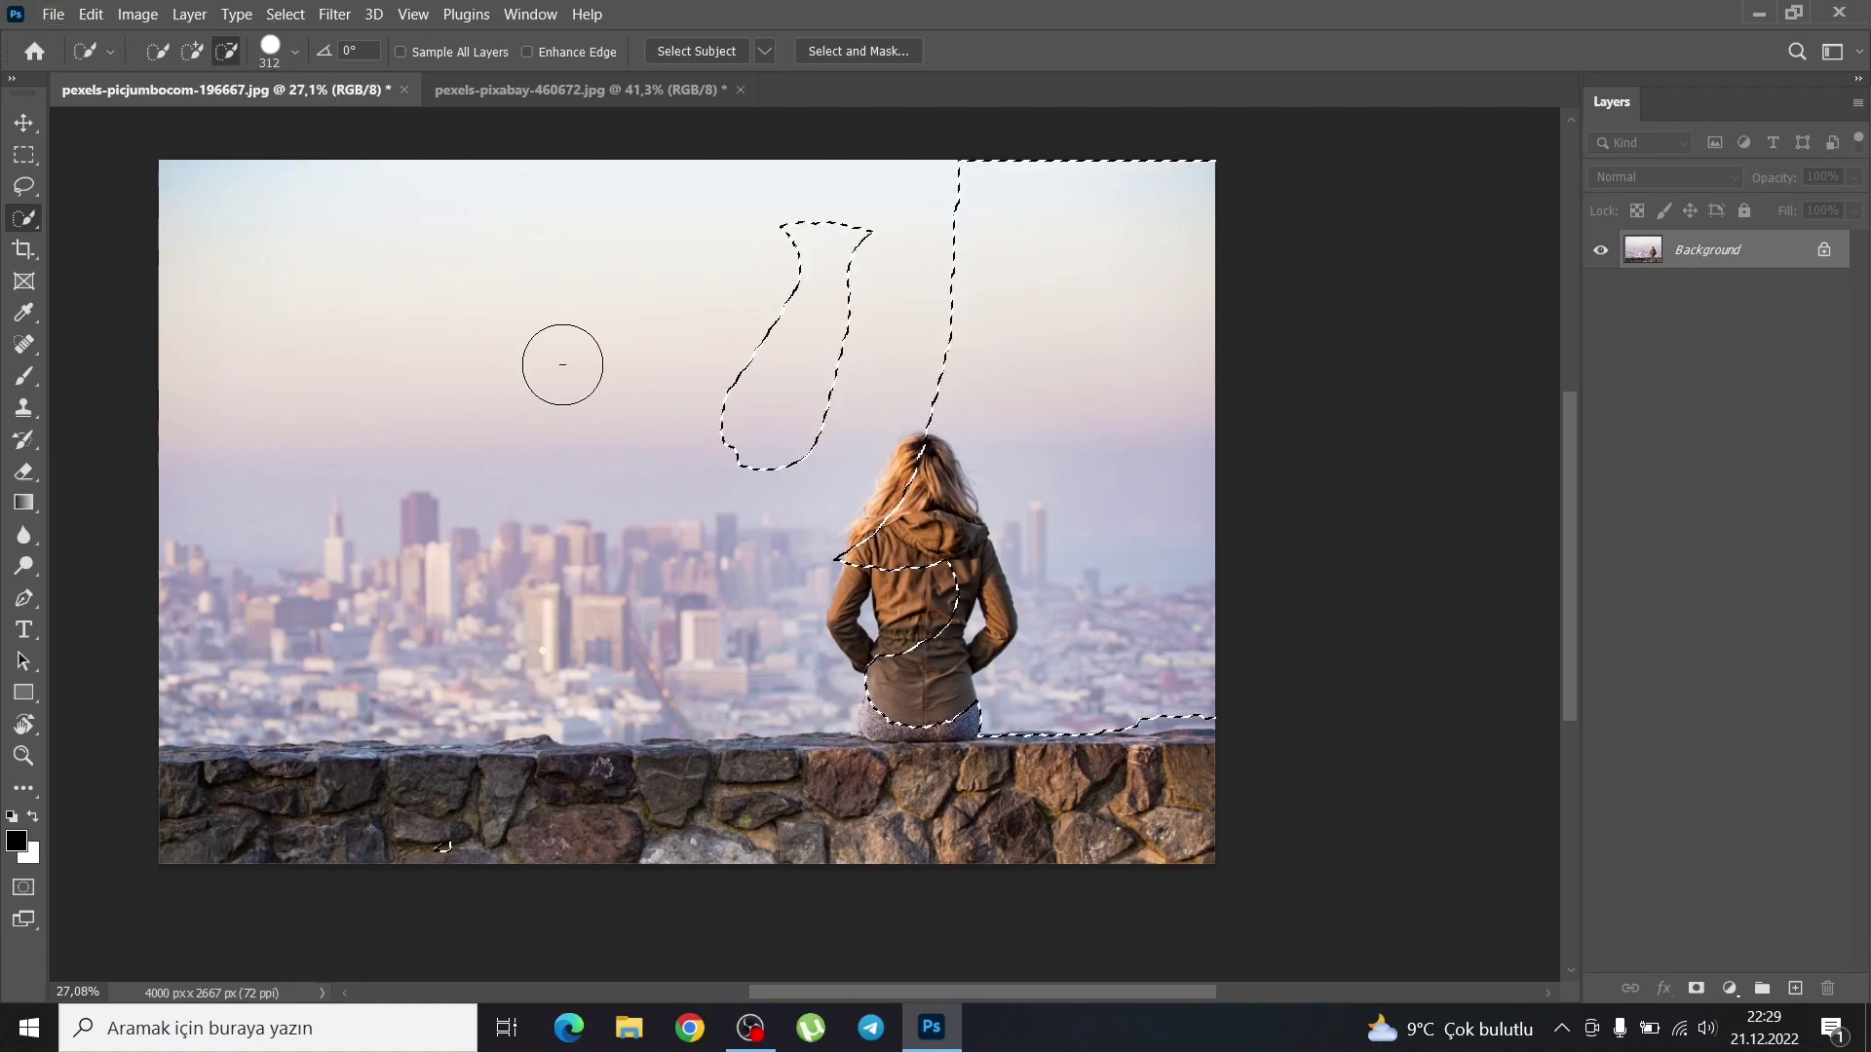
mouse_move(564, 364)
left_mouse_down()
mouse_move(950, 385)
mouse_move(585, 376)
mouse_move(590, 338)
left_mouse_up()
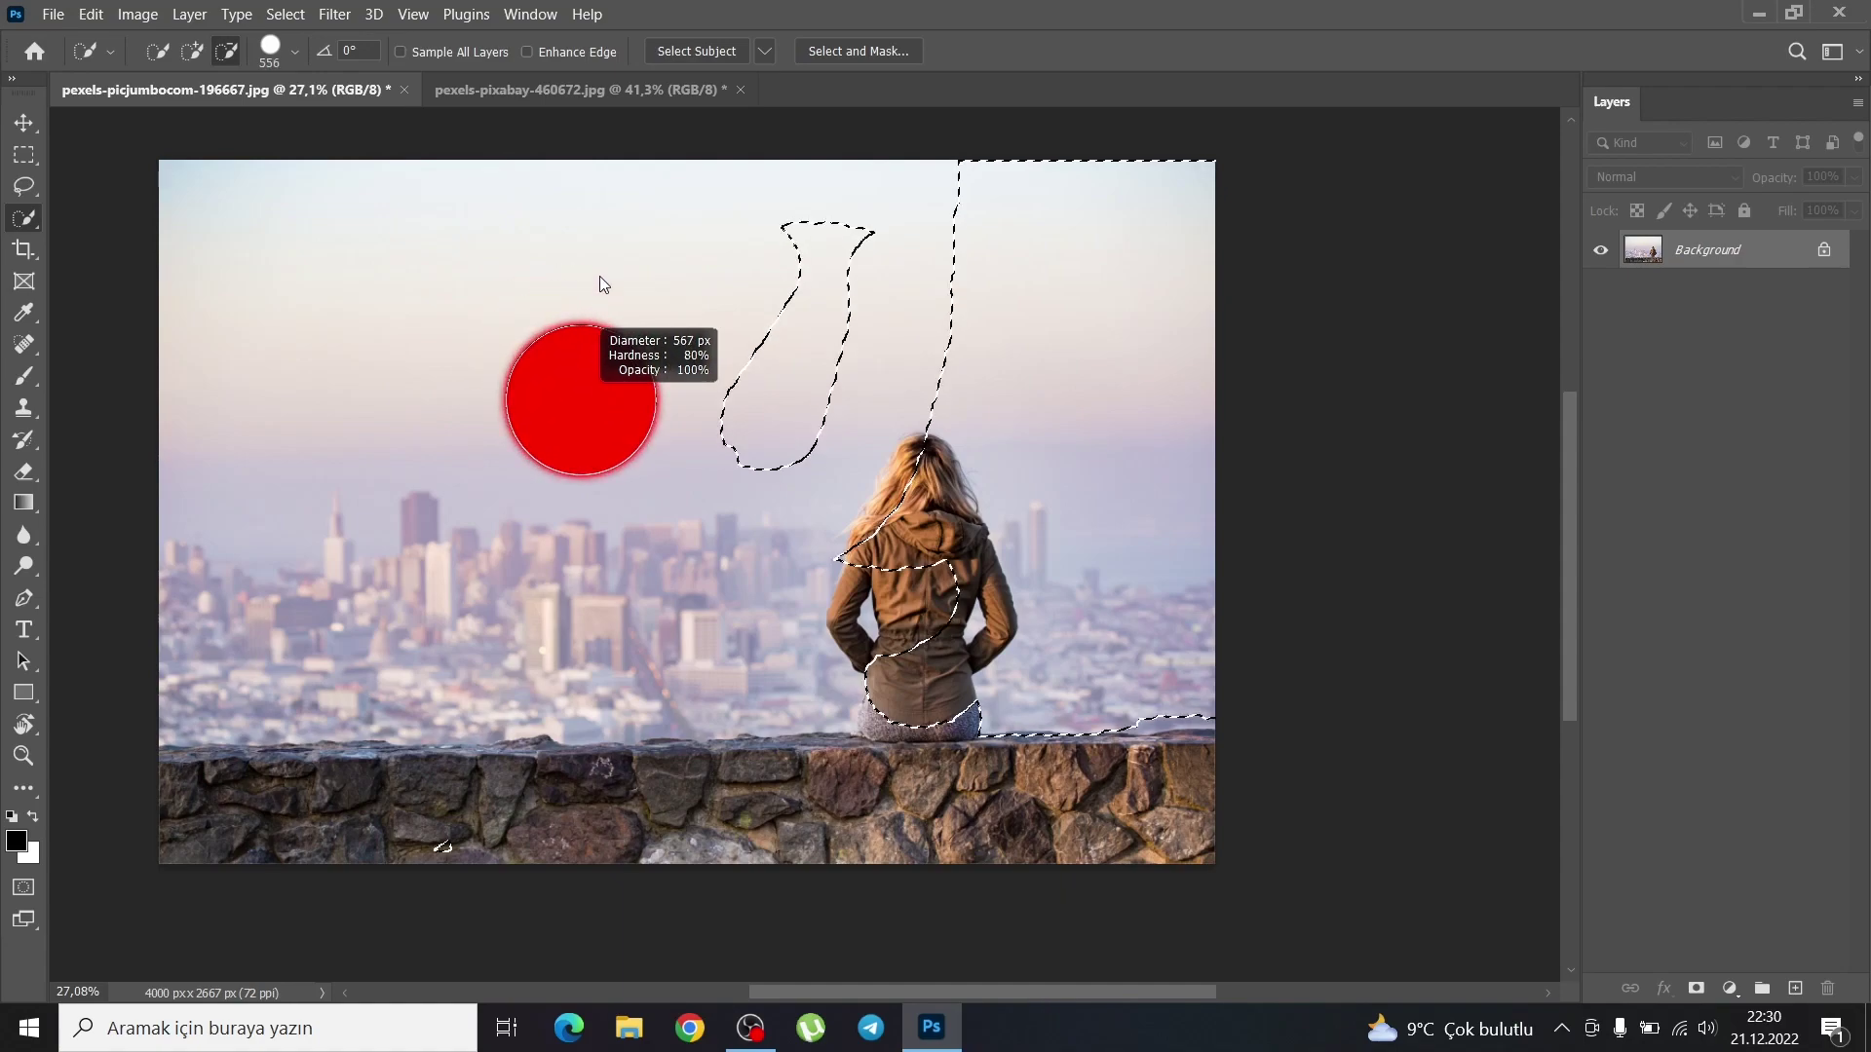
- Adjust the brush hardness and size on the photo, then deselect with Ctrl+D
left_click_drag(599, 277, 593, 464)
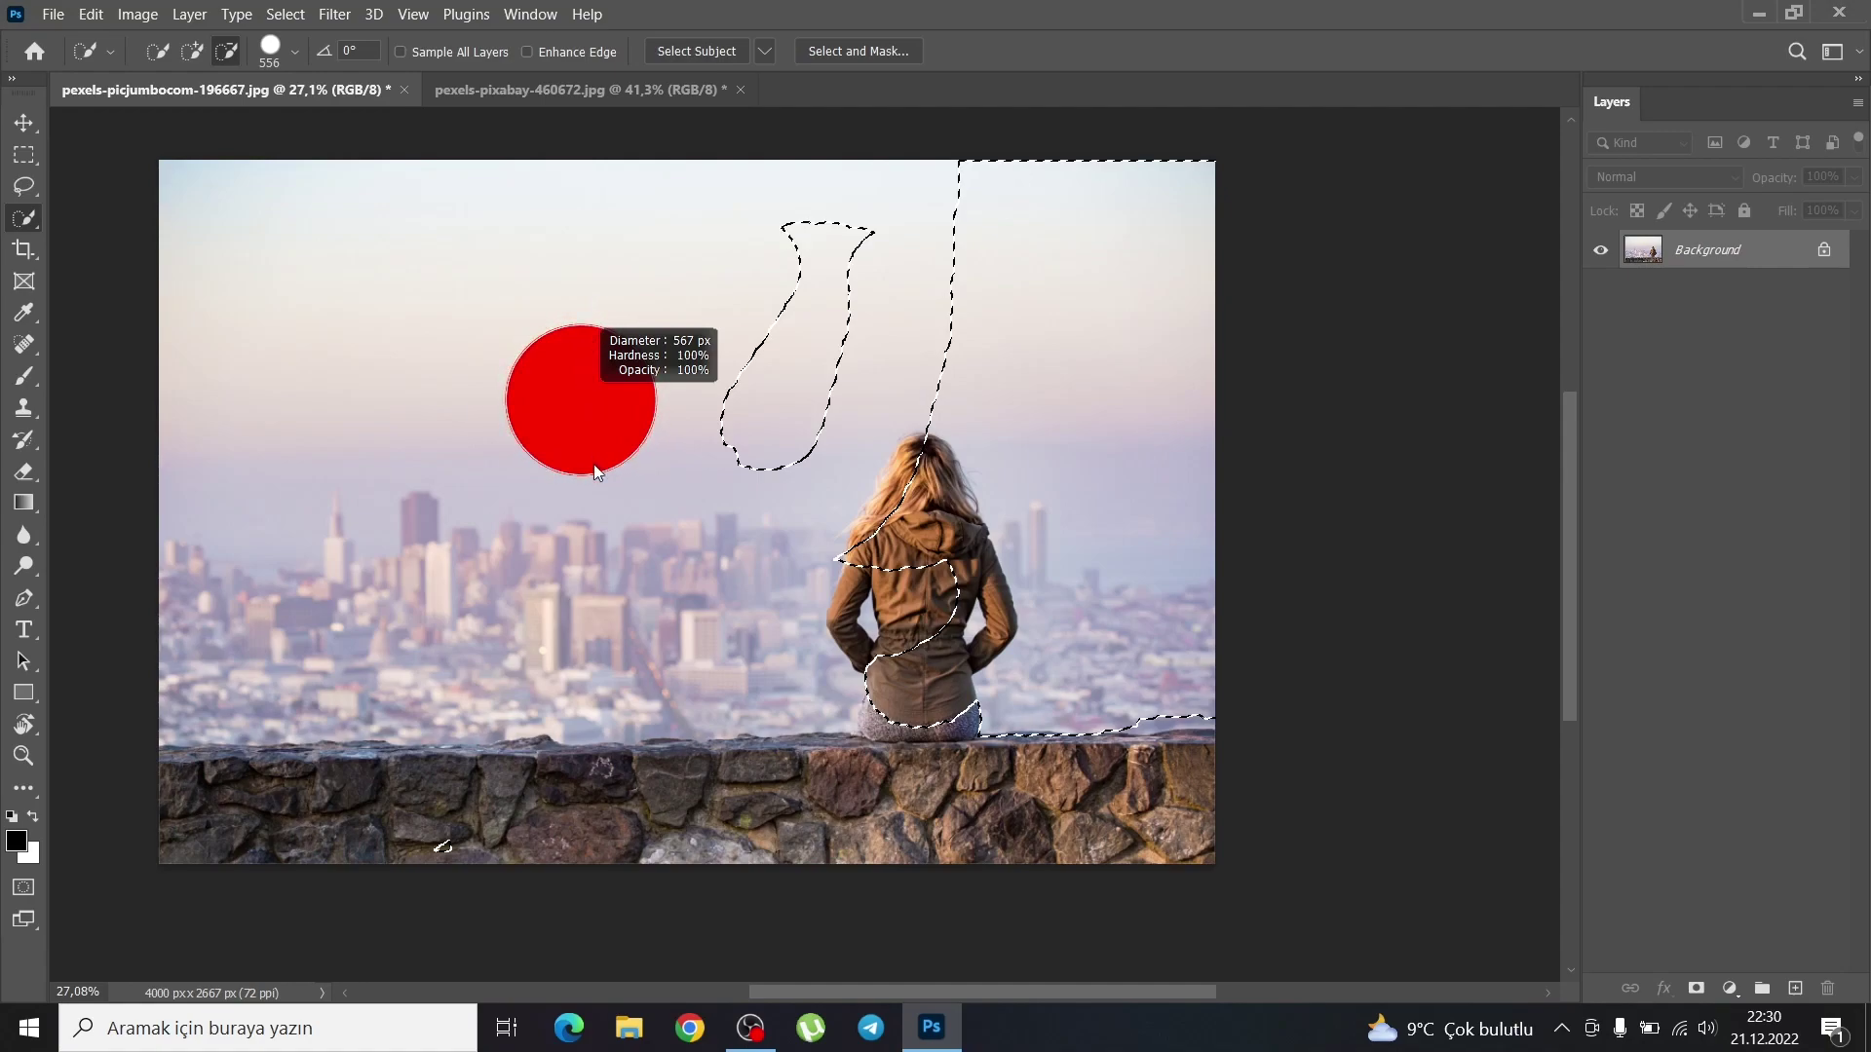
mouse_move(610, 571)
left_mouse_down()
mouse_move(608, 513)
mouse_move(558, 497)
mouse_move(589, 213)
mouse_move(571, 563)
mouse_move(580, 178)
mouse_move(557, 602)
mouse_move(593, 204)
mouse_move(587, 502)
mouse_move(607, 394)
mouse_move(596, 441)
mouse_move(587, 312)
mouse_move(554, 487)
mouse_move(441, 430)
mouse_move(593, 429)
left_mouse_up()
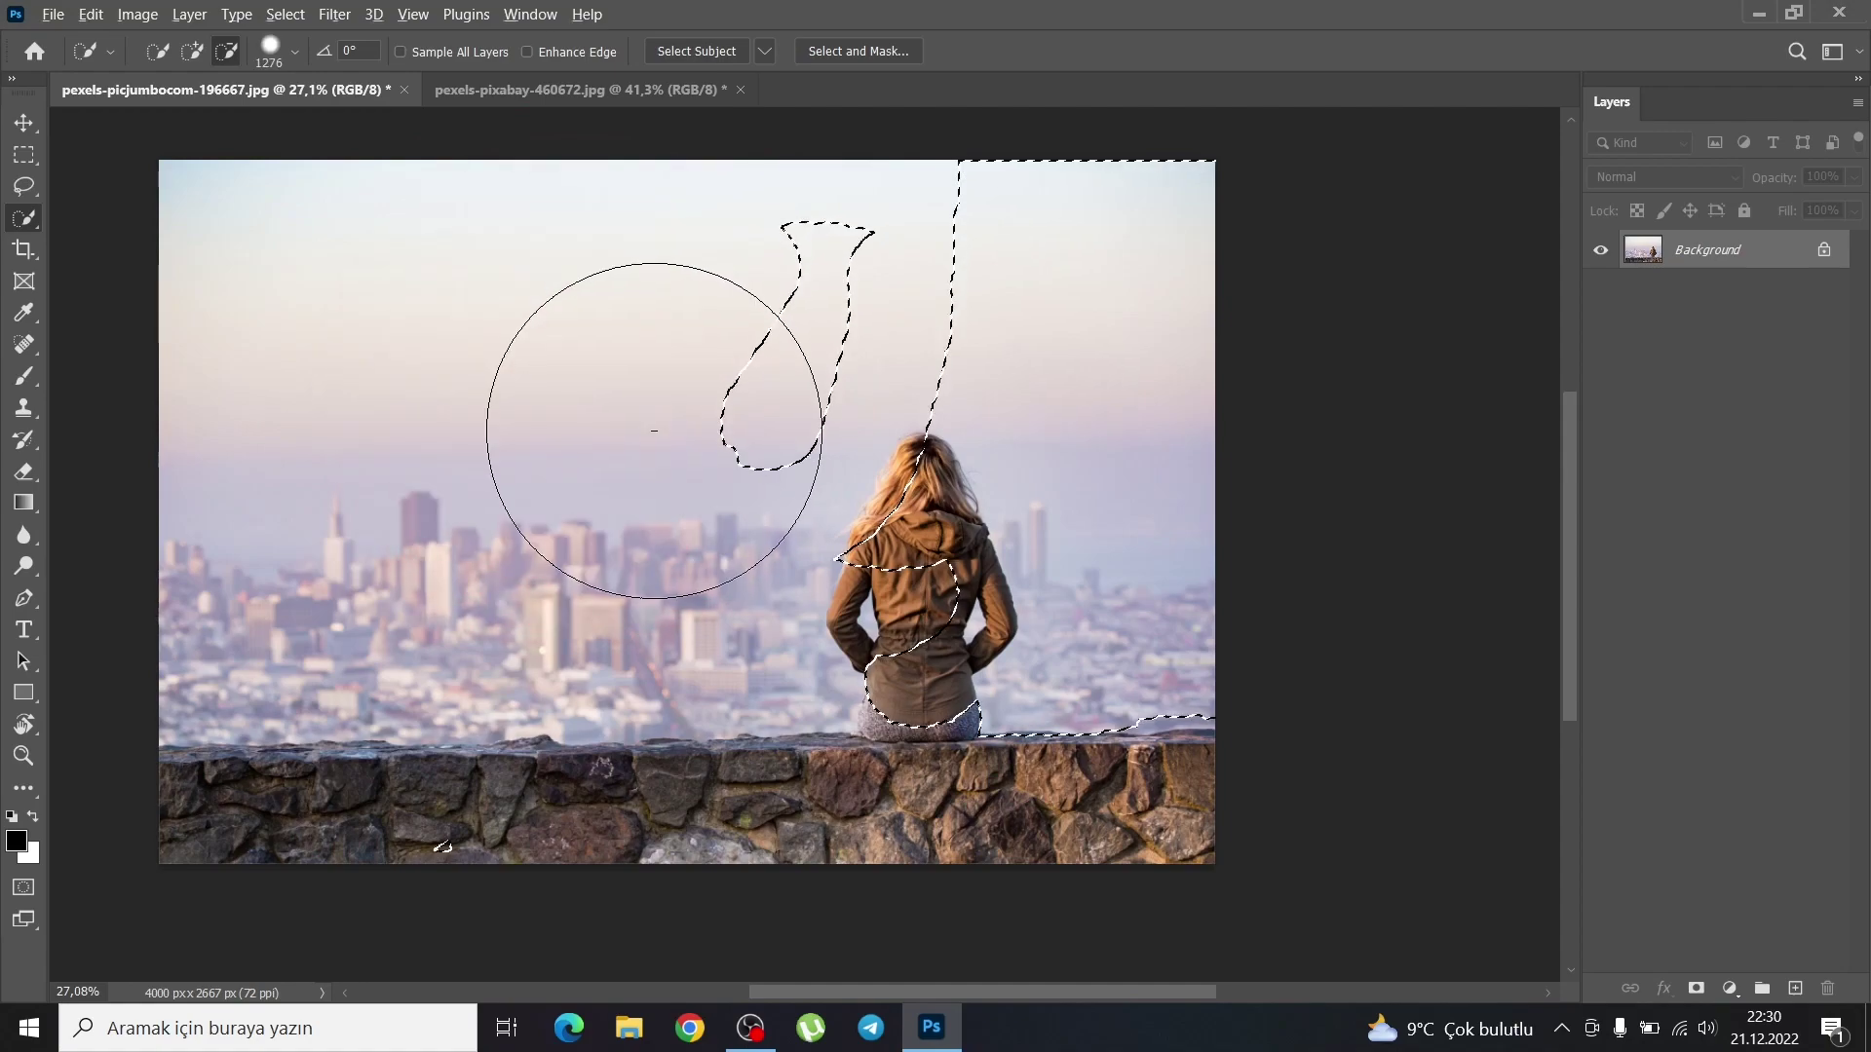
mouse_move(648, 397)
left_mouse_down()
mouse_move(721, 418)
mouse_move(693, 412)
left_mouse_up()
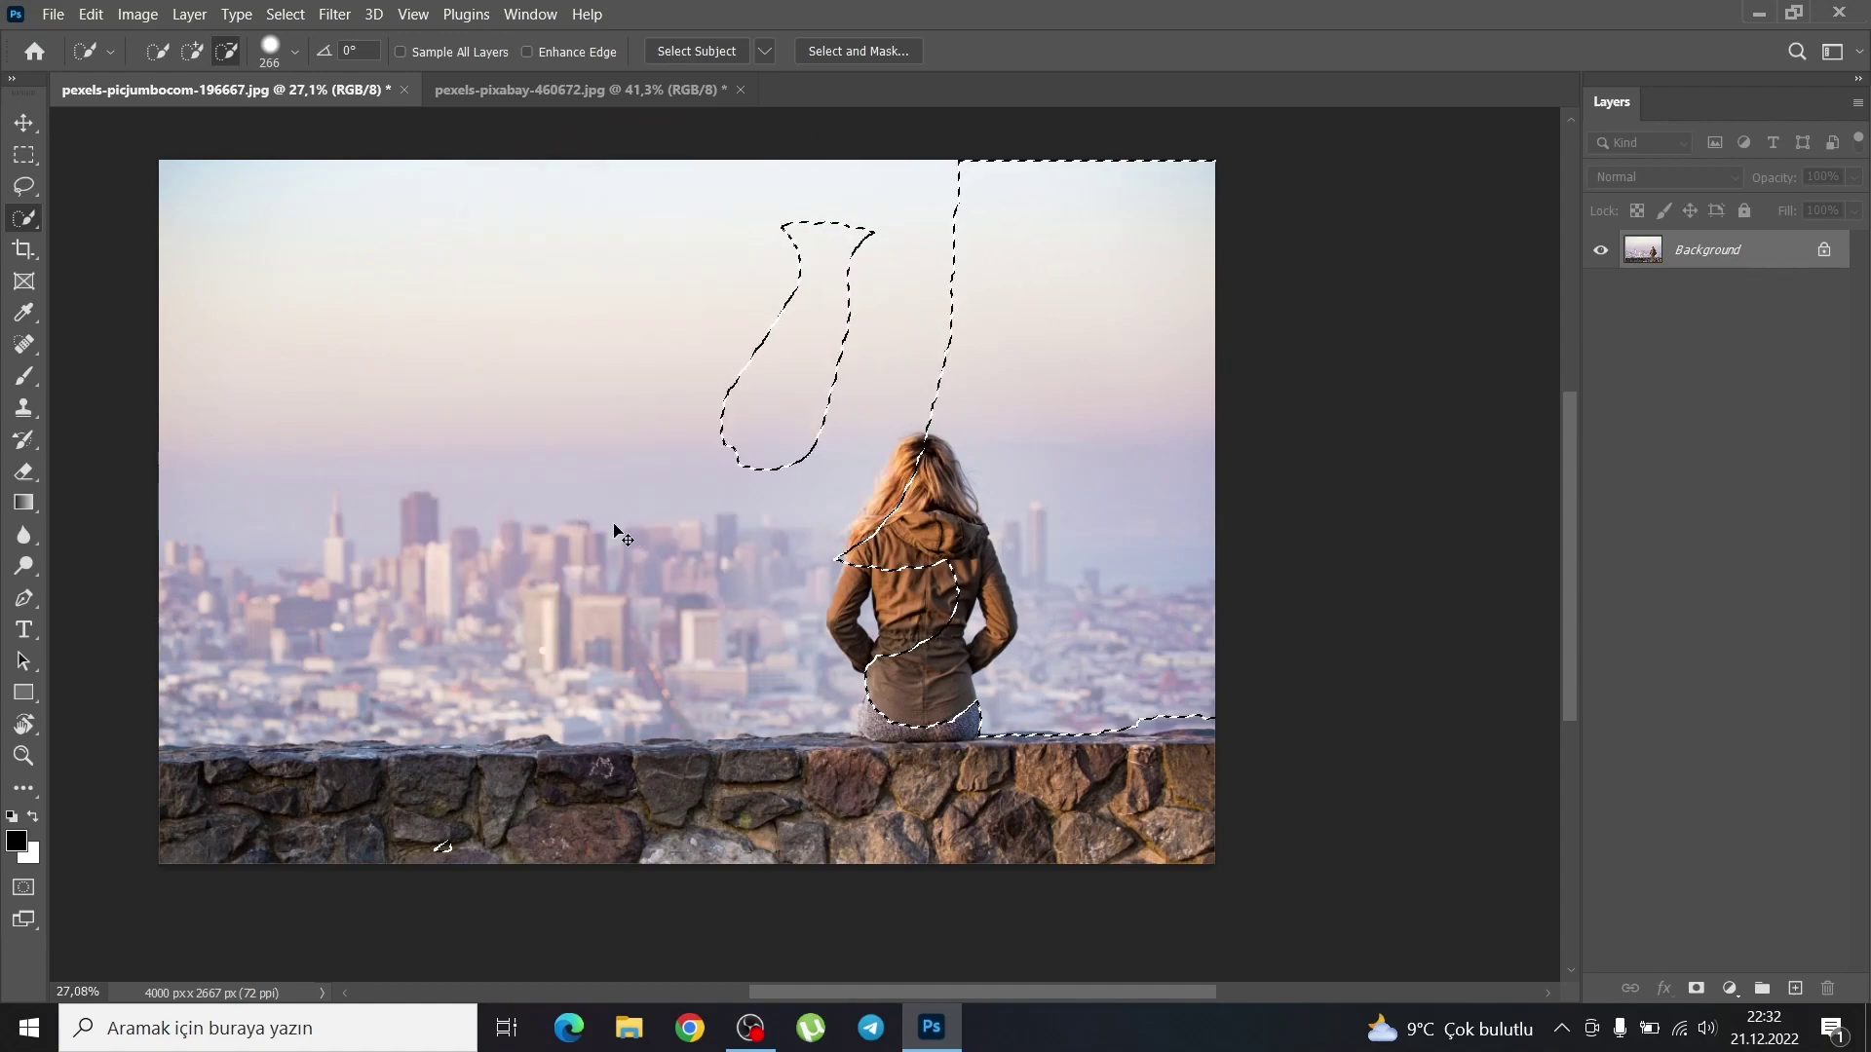
key("ctrl+d")
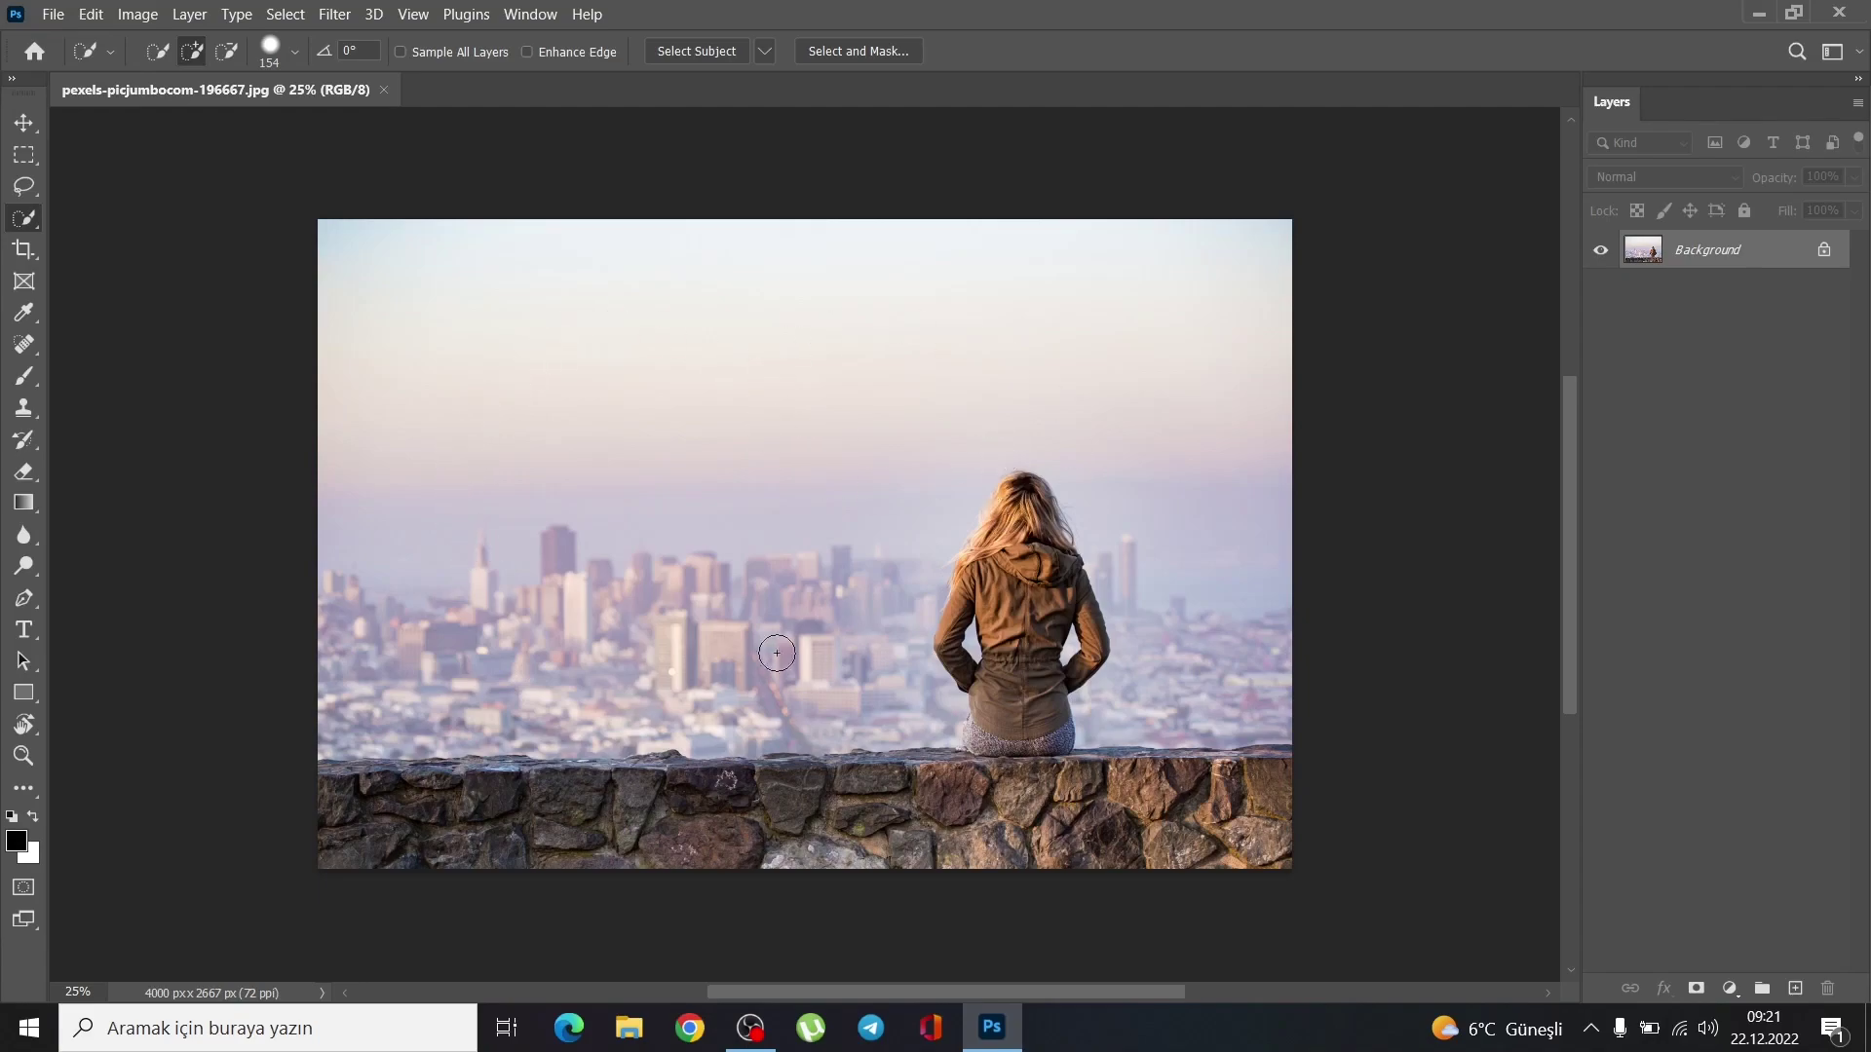
- Zoom in and select the stone wall, including its top-left edge
scroll(777, 653, "up", 2)
left_click_drag(804, 536, 742, 477)
scroll(609, 572, "up", 2)
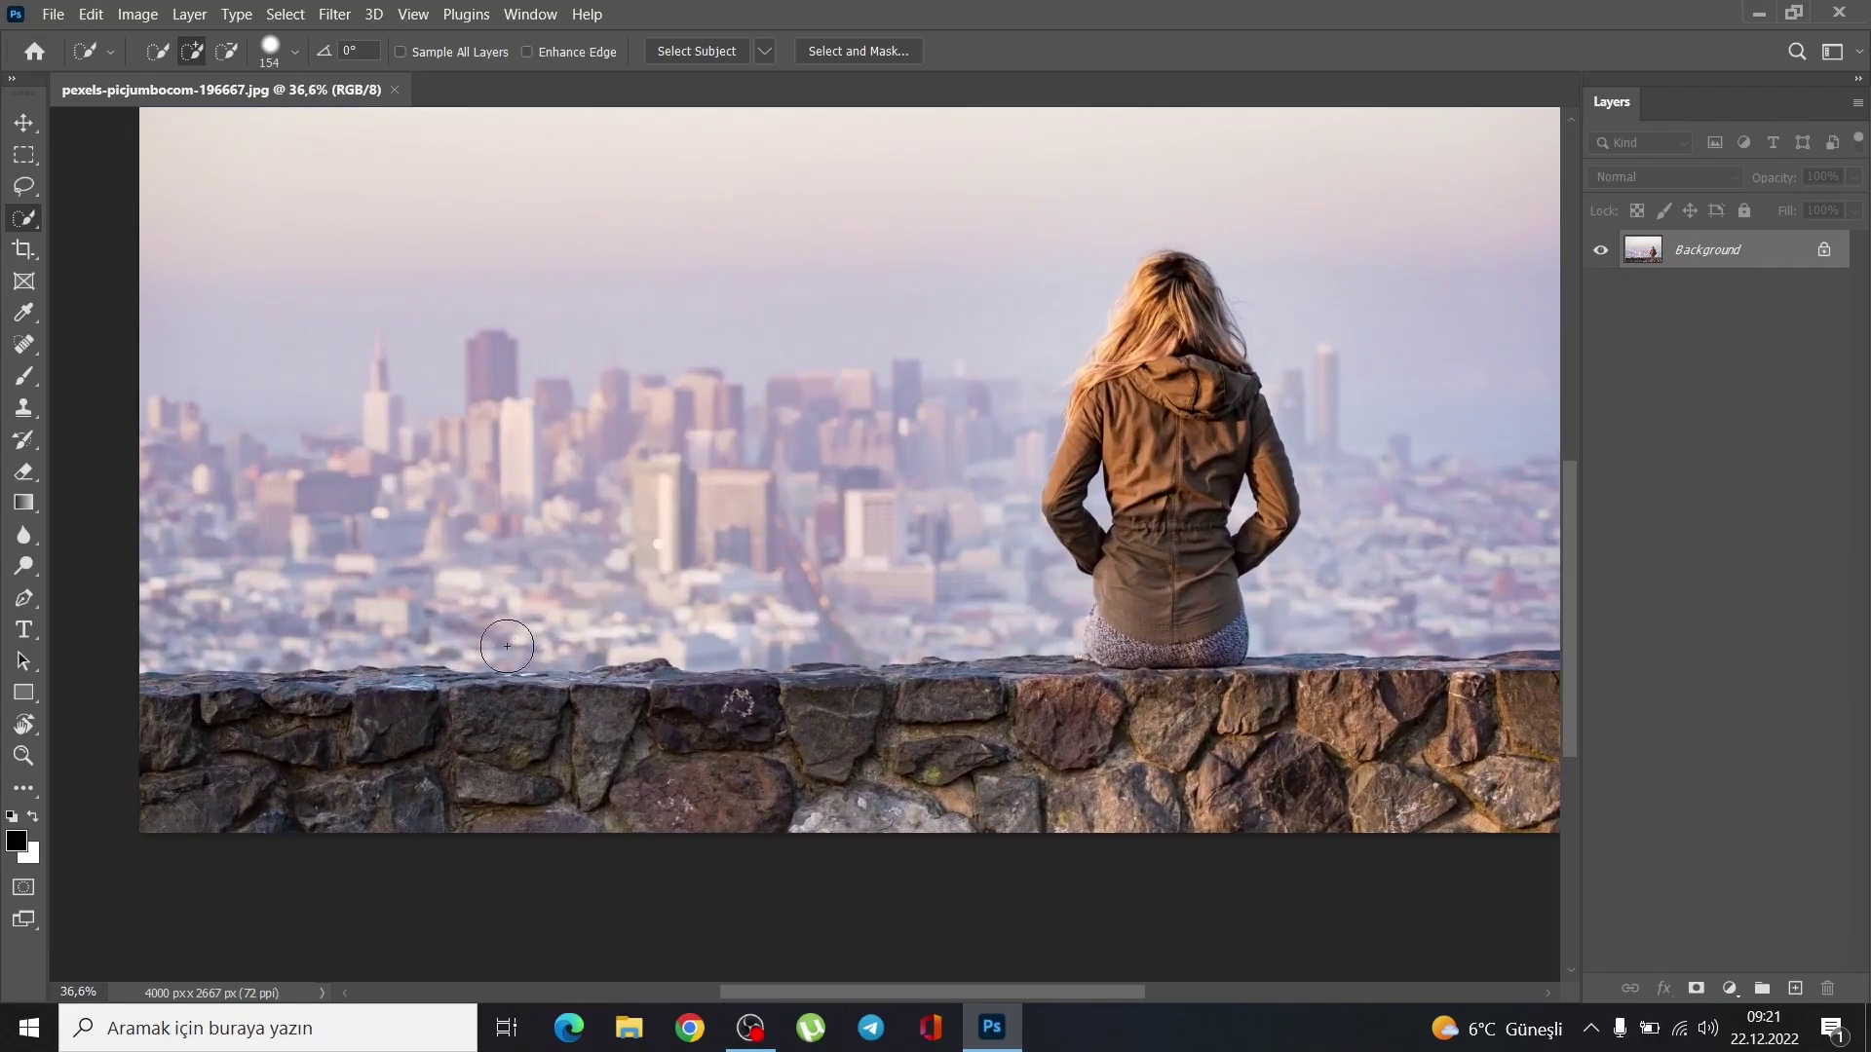
left_click_drag(545, 770, 1496, 806)
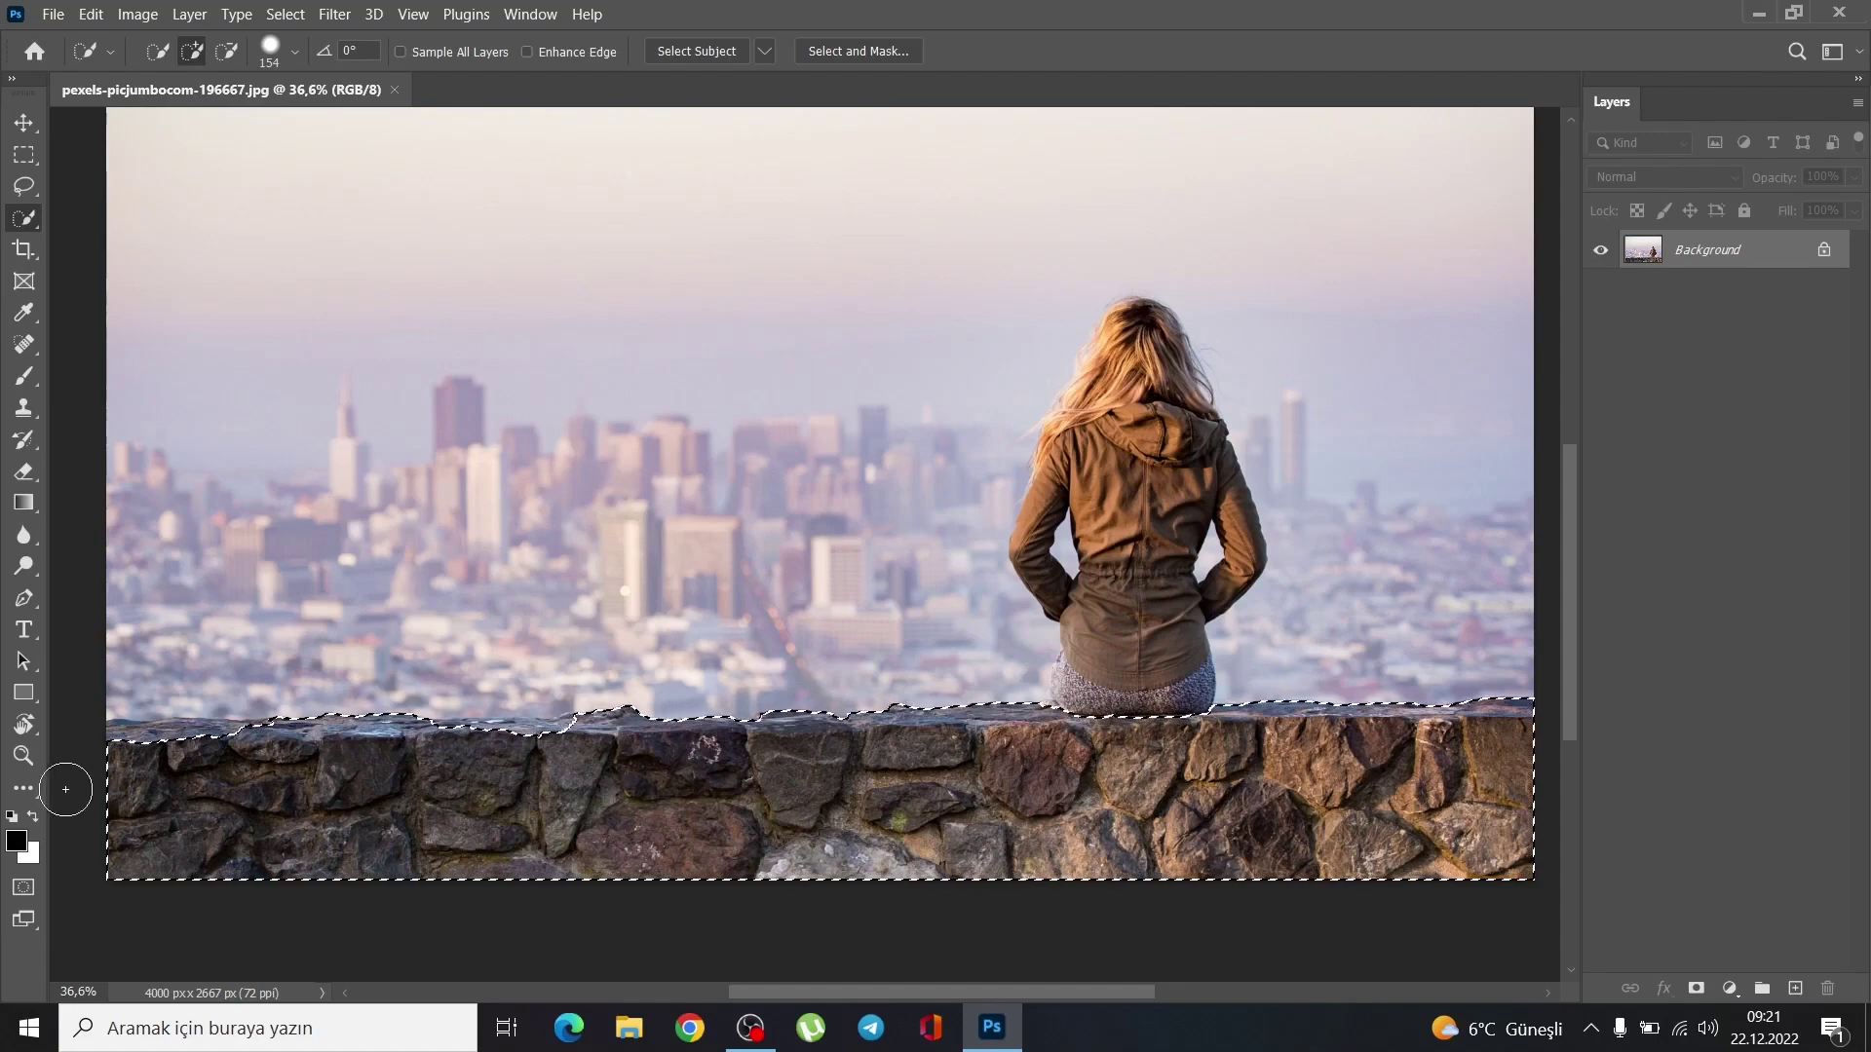
scroll(60, 779, "up", 2)
scroll(195, 769, "up", 1)
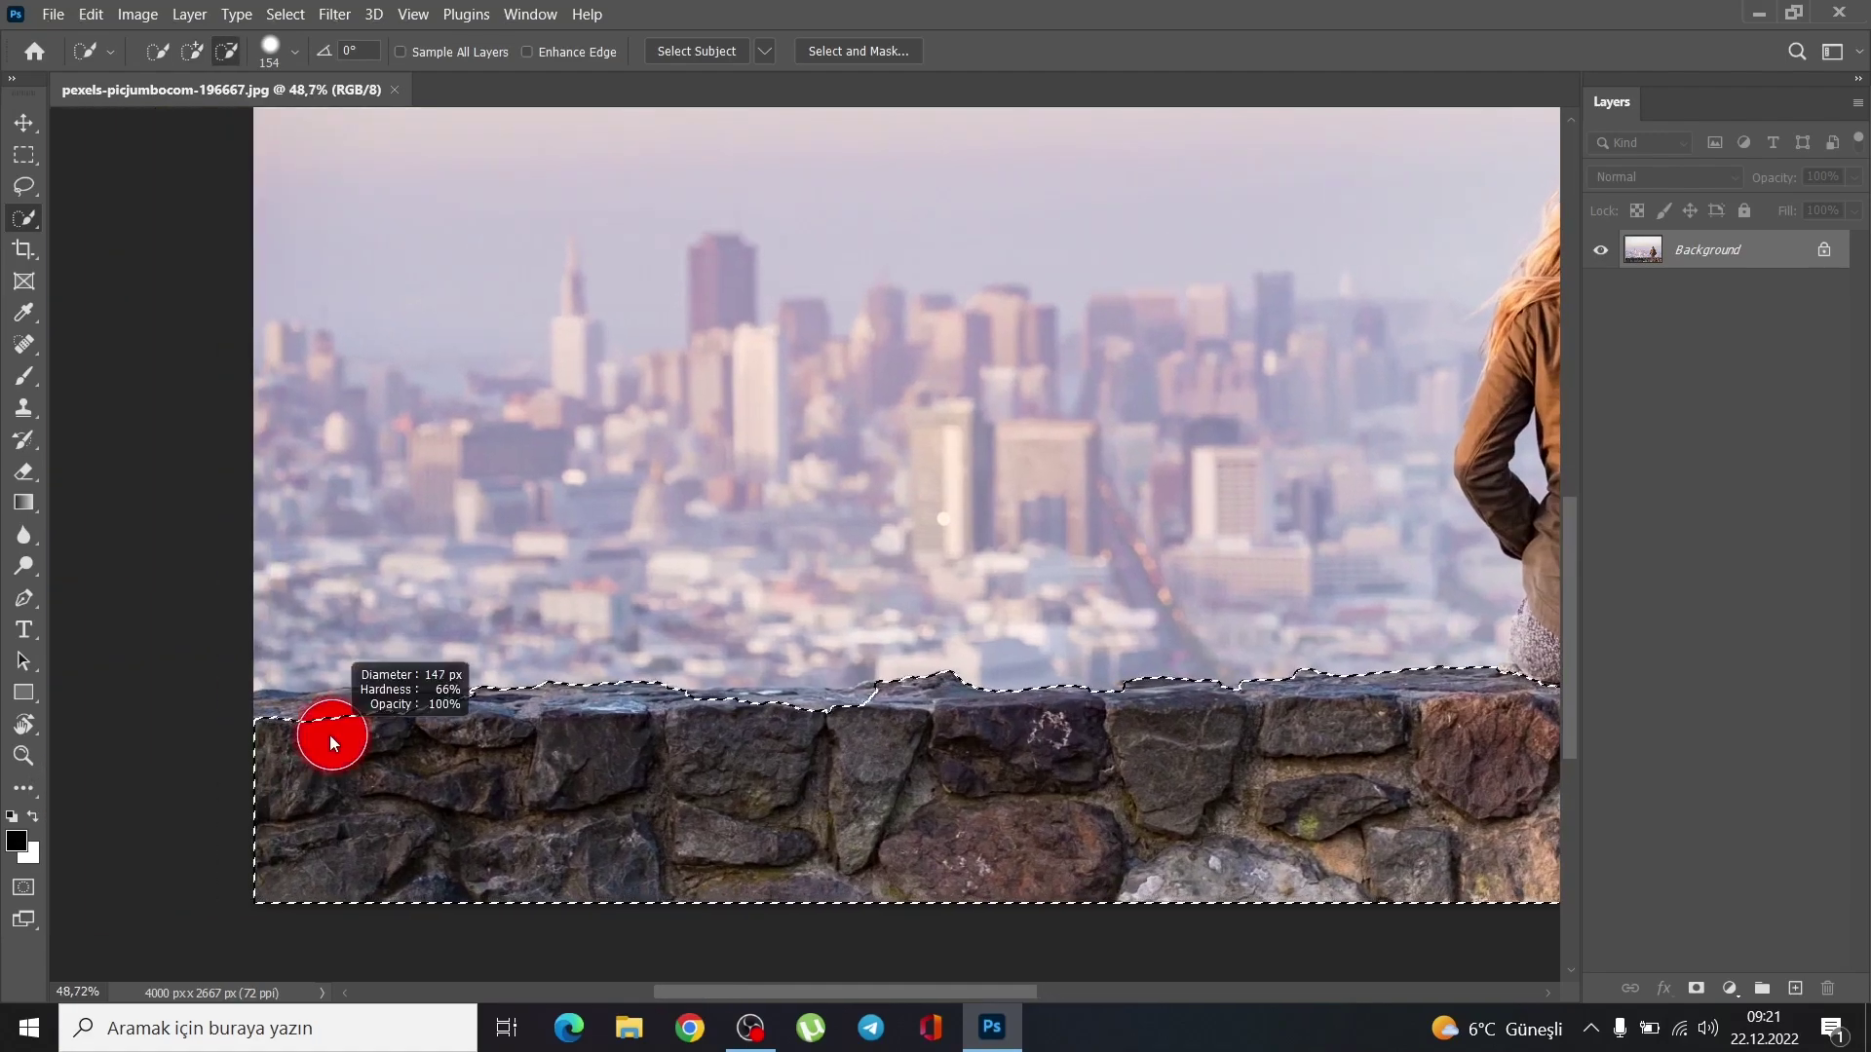
left_click_drag(329, 736, 438, 745)
- Add the woman's lower jacket and subtract the sky gap beside her arm
scroll(926, 772, "right", 3)
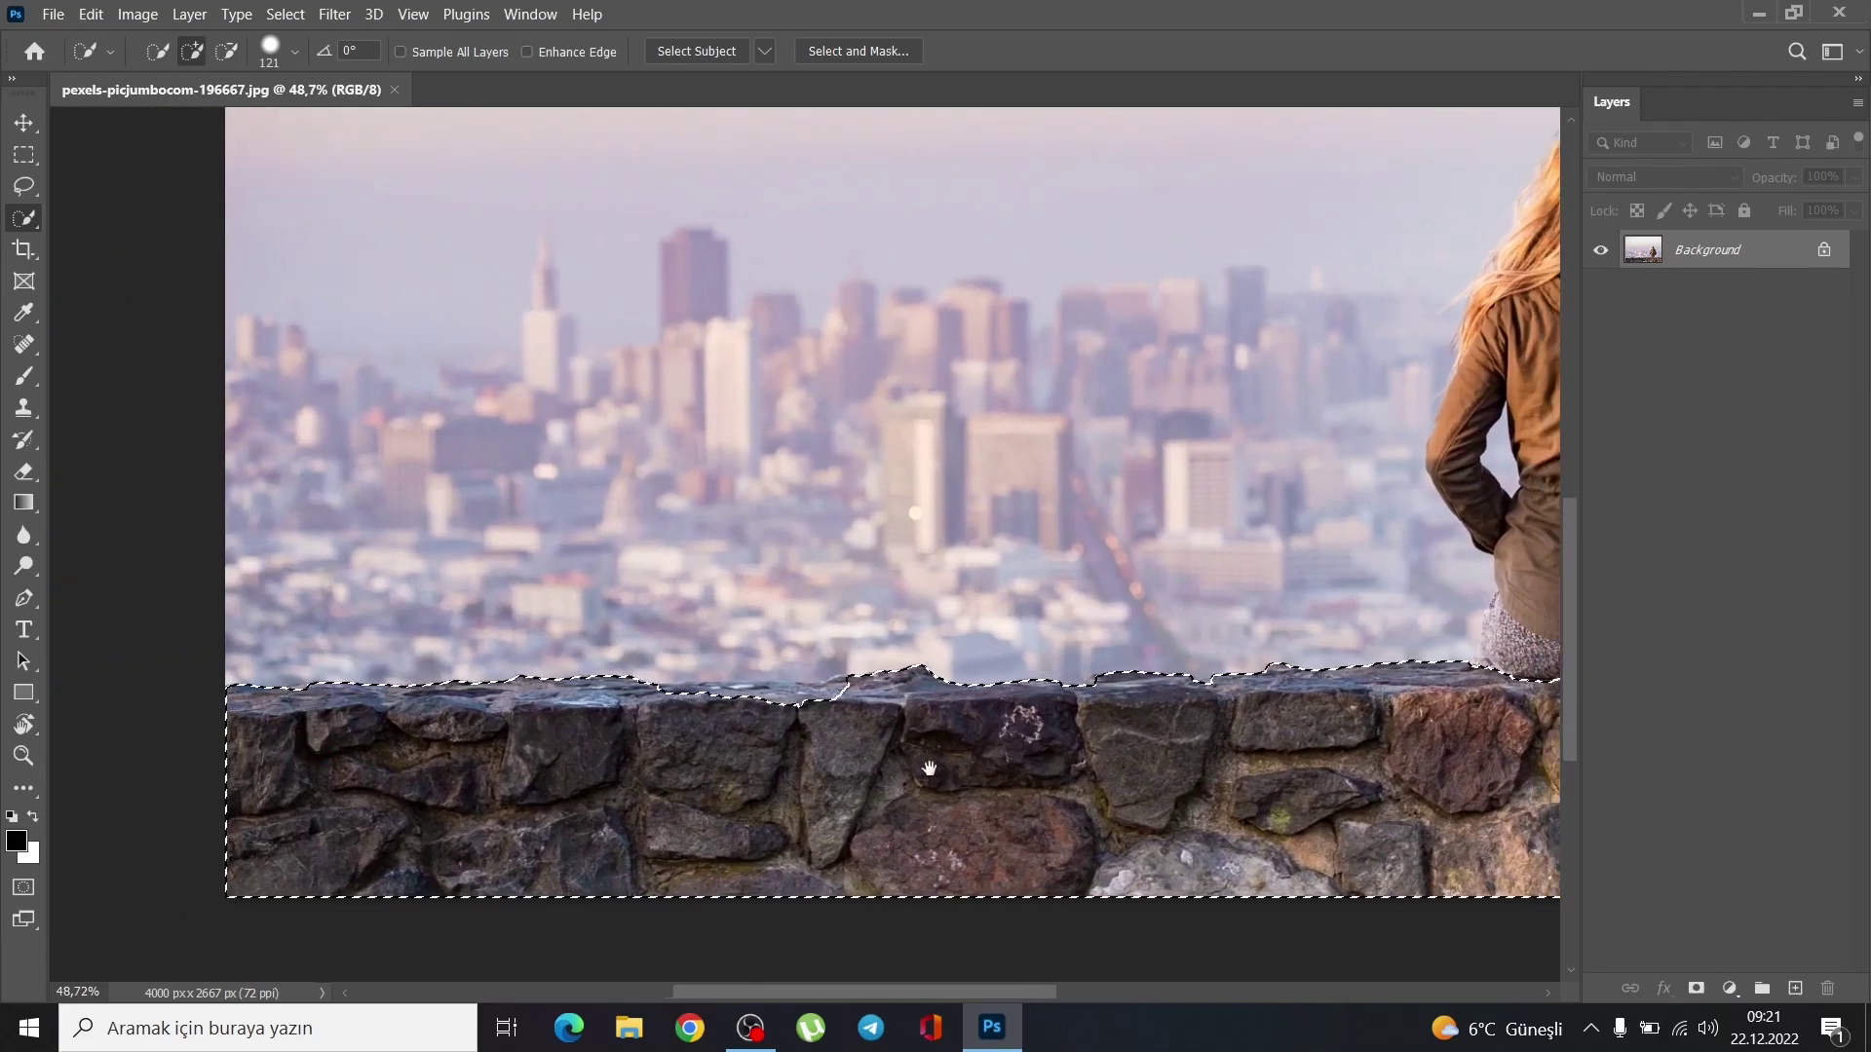
scroll(1030, 721, "right", 10)
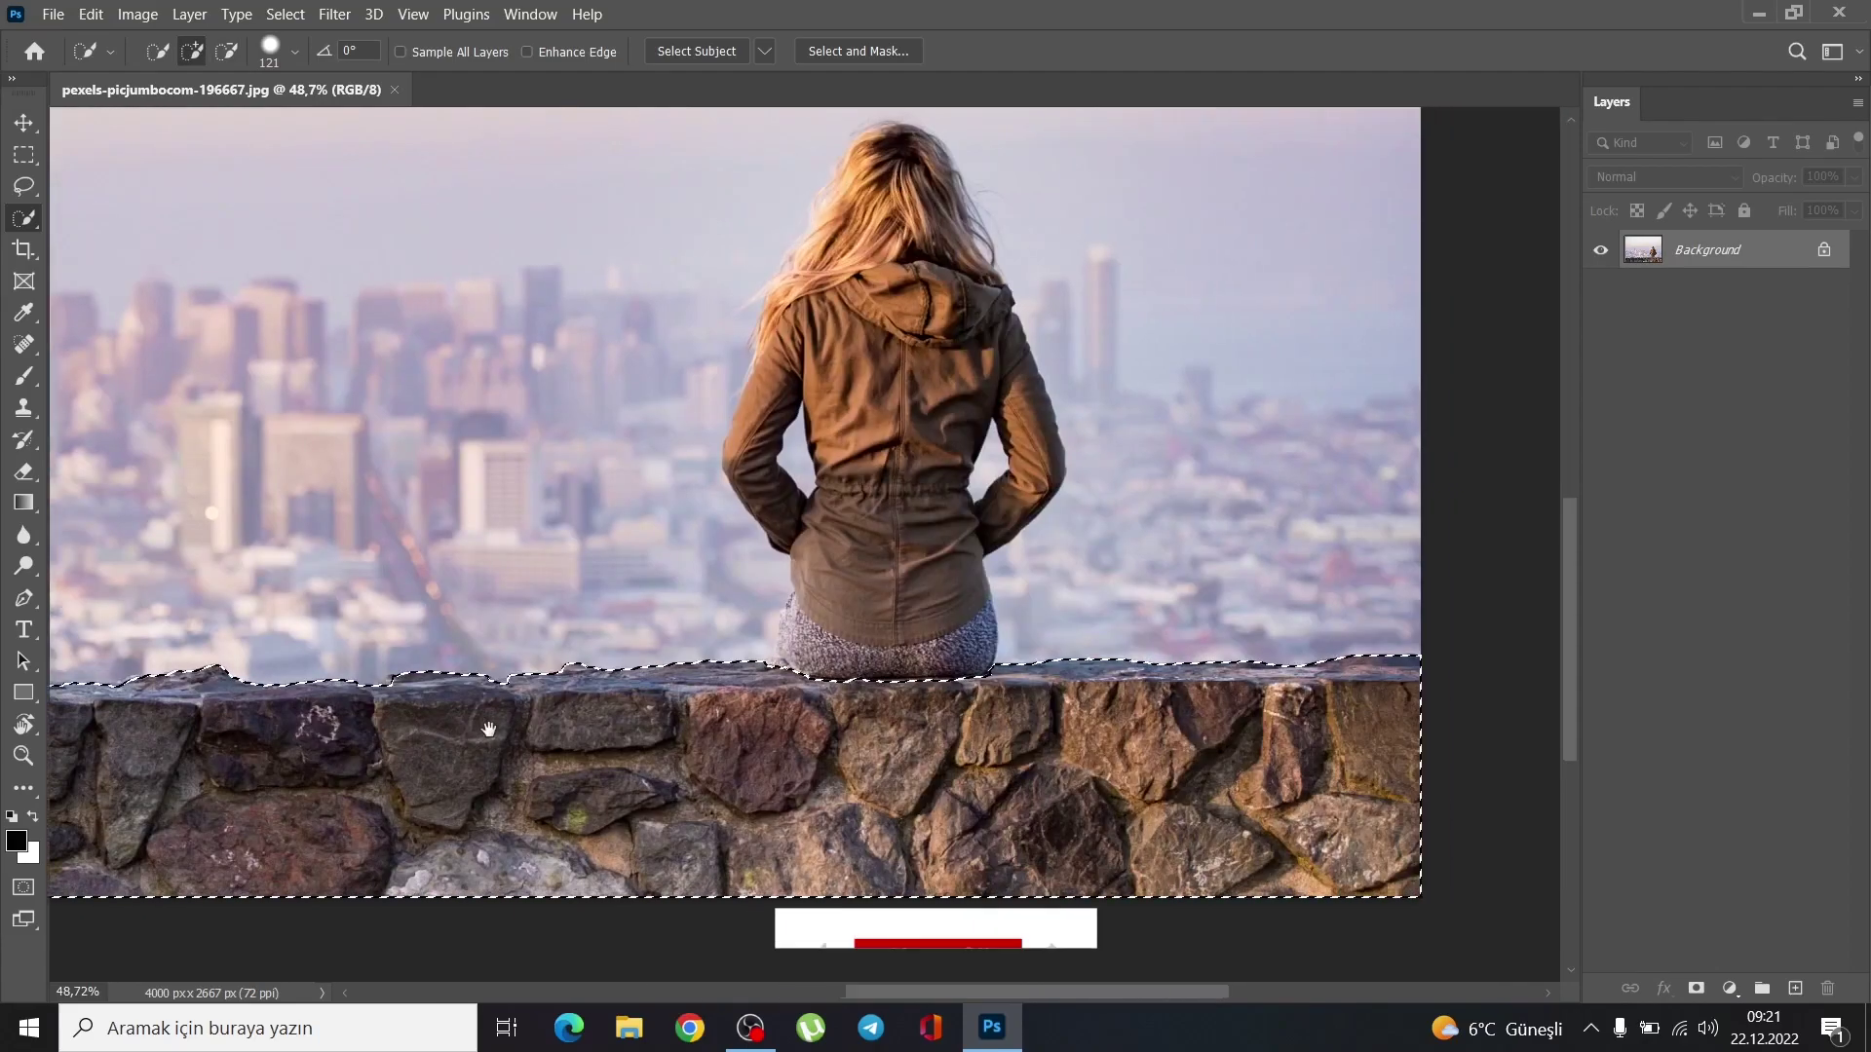
mouse_move(889, 589)
left_mouse_down()
mouse_move(861, 672)
mouse_move(877, 321)
left_mouse_up()
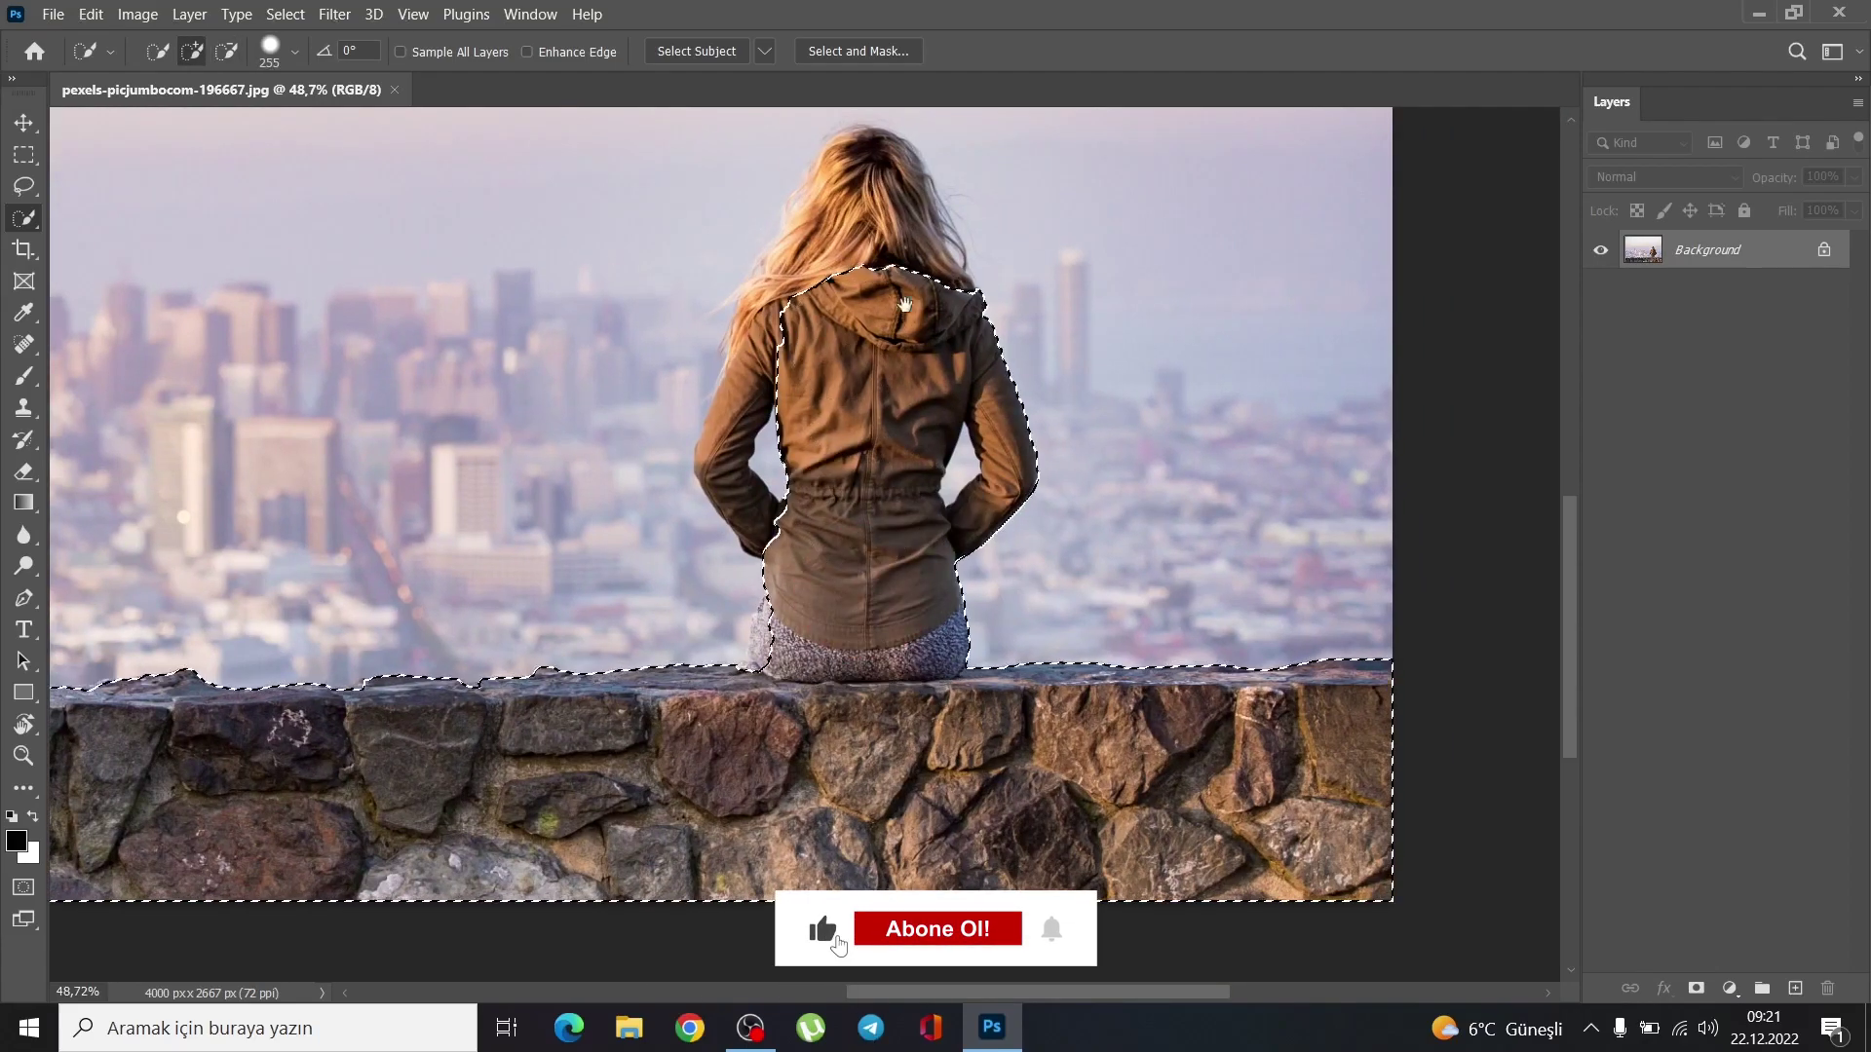
scroll(897, 397, "up", 3)
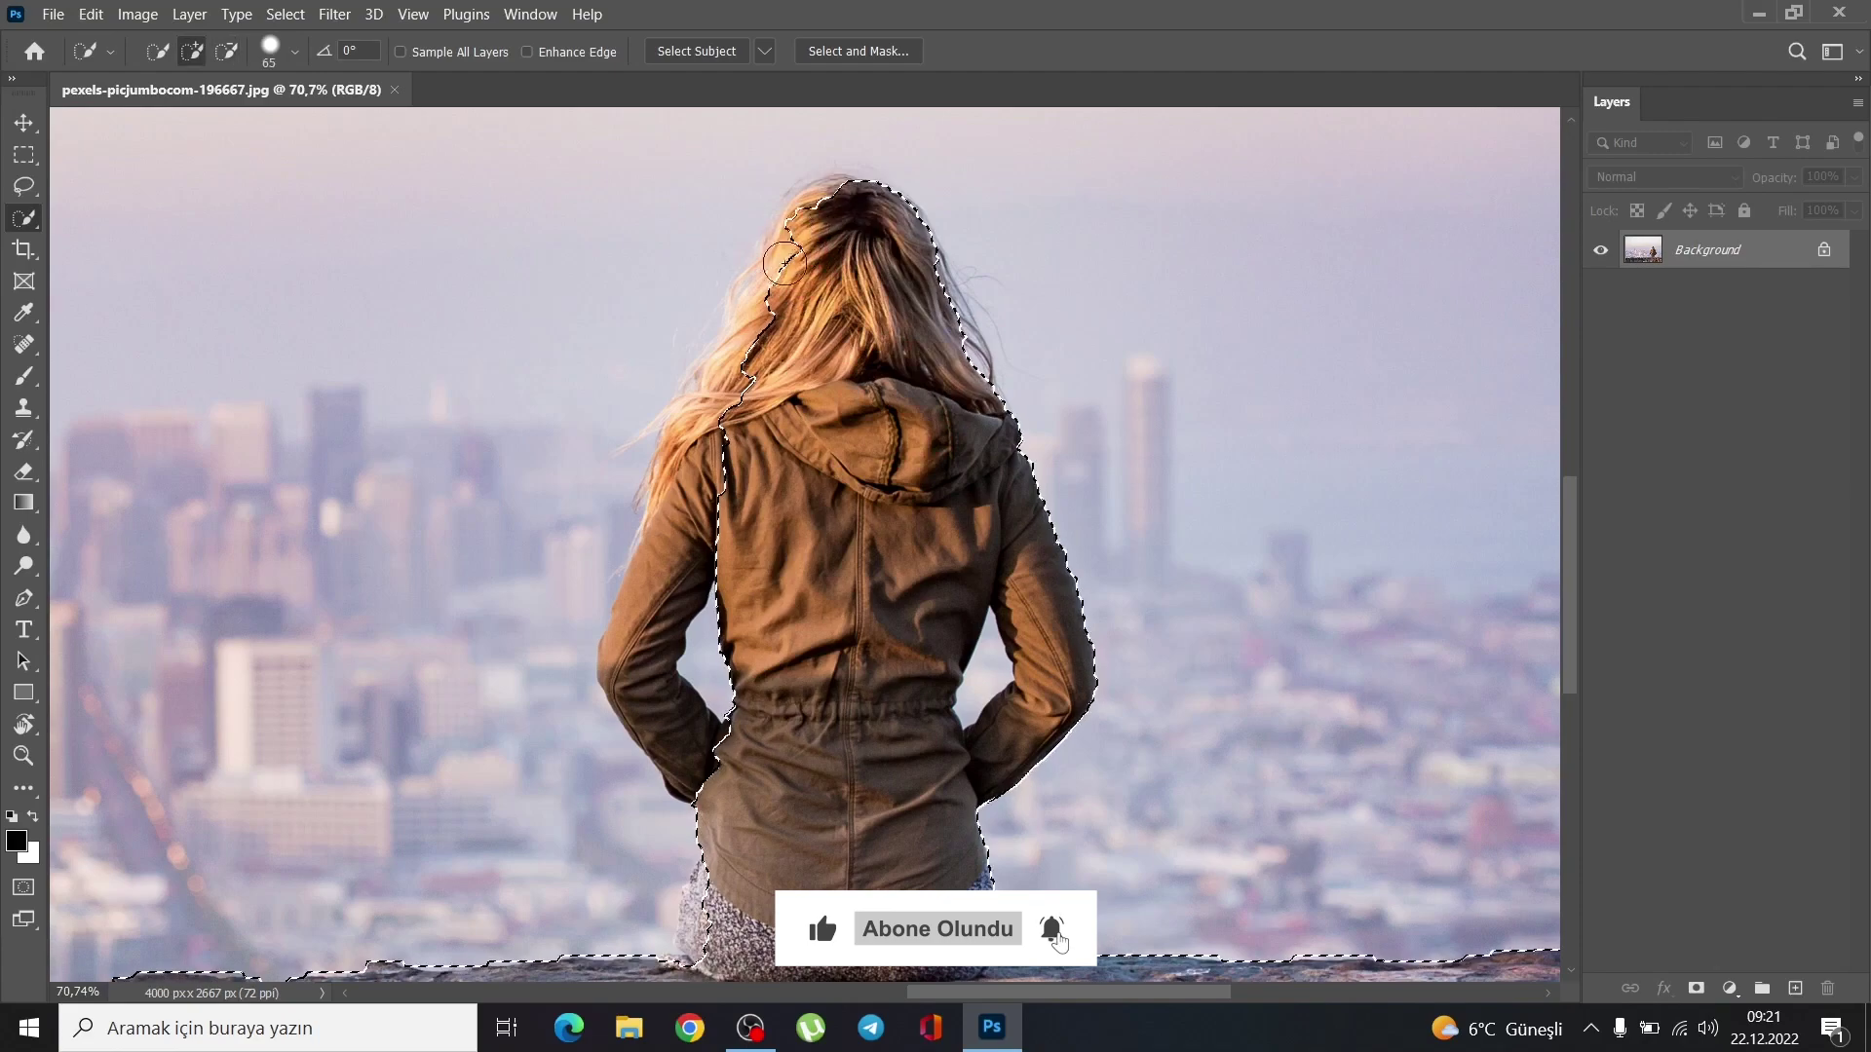
scroll(745, 689, "up", 3)
left_click_drag(680, 611, 682, 658)
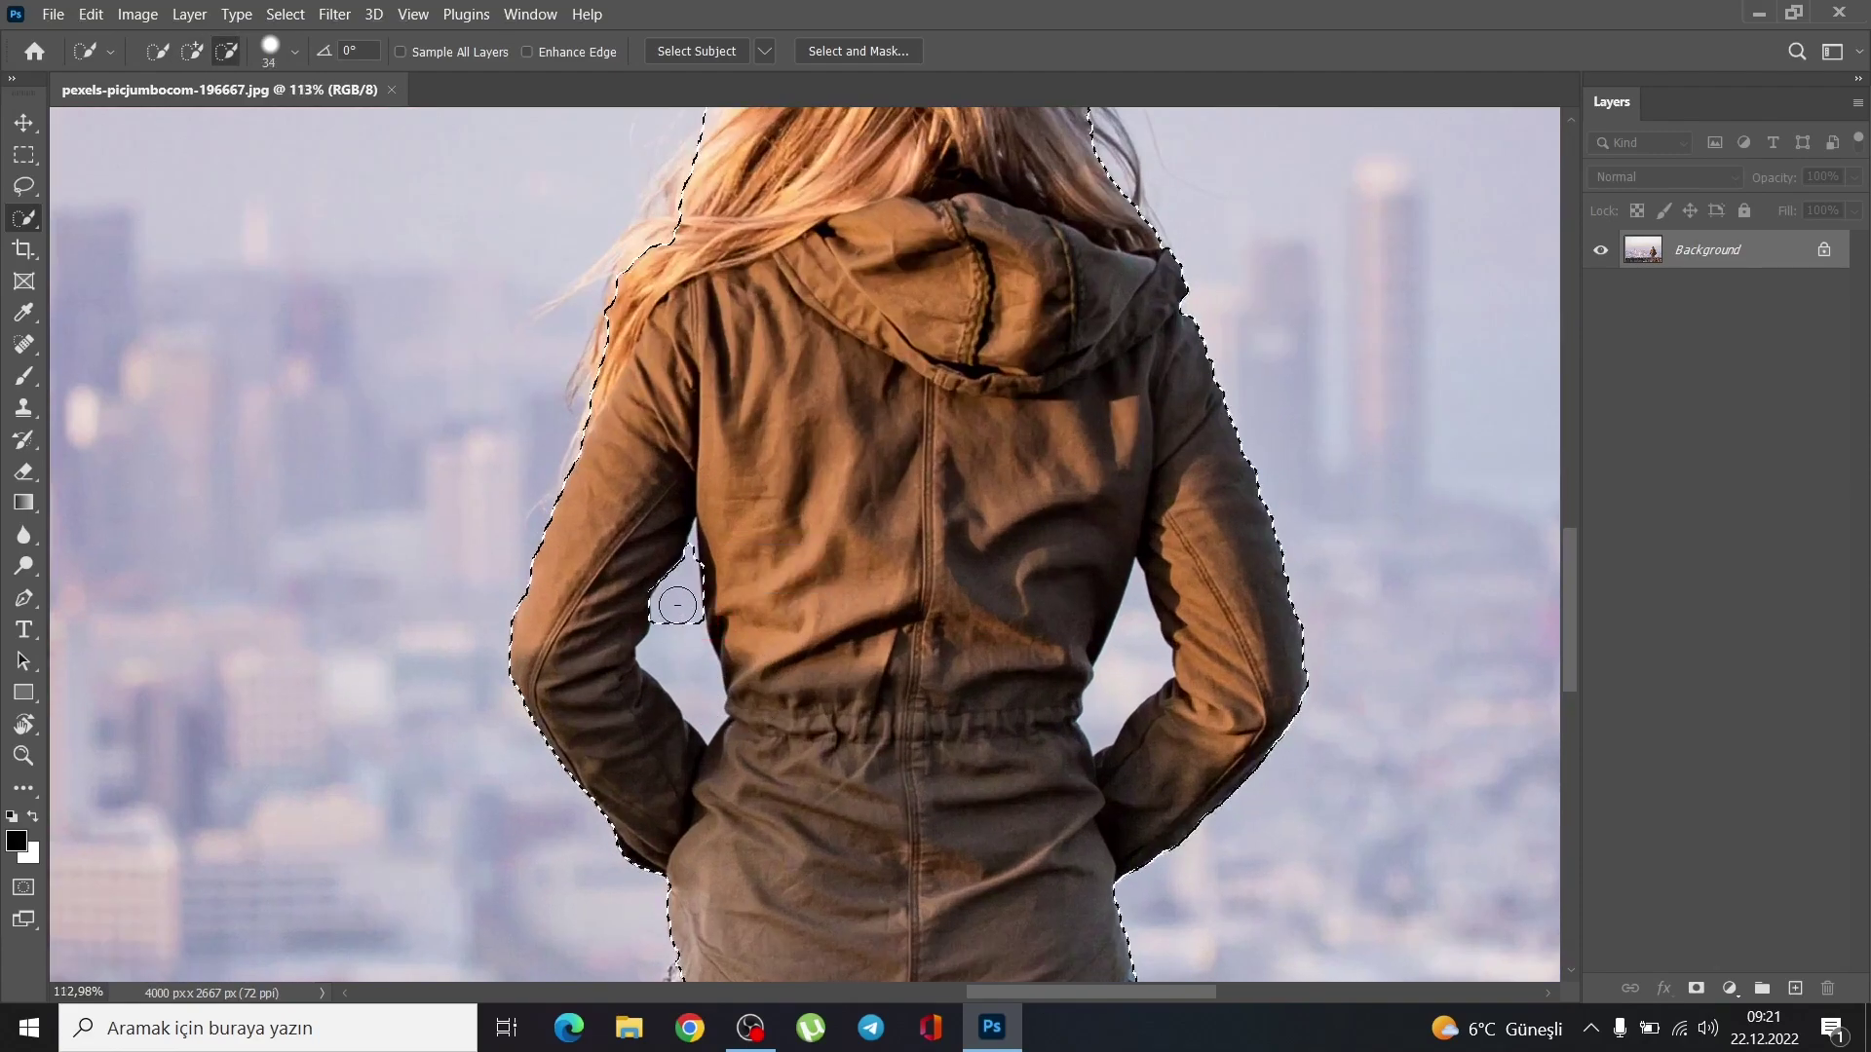
scroll(682, 658, "right", 3)
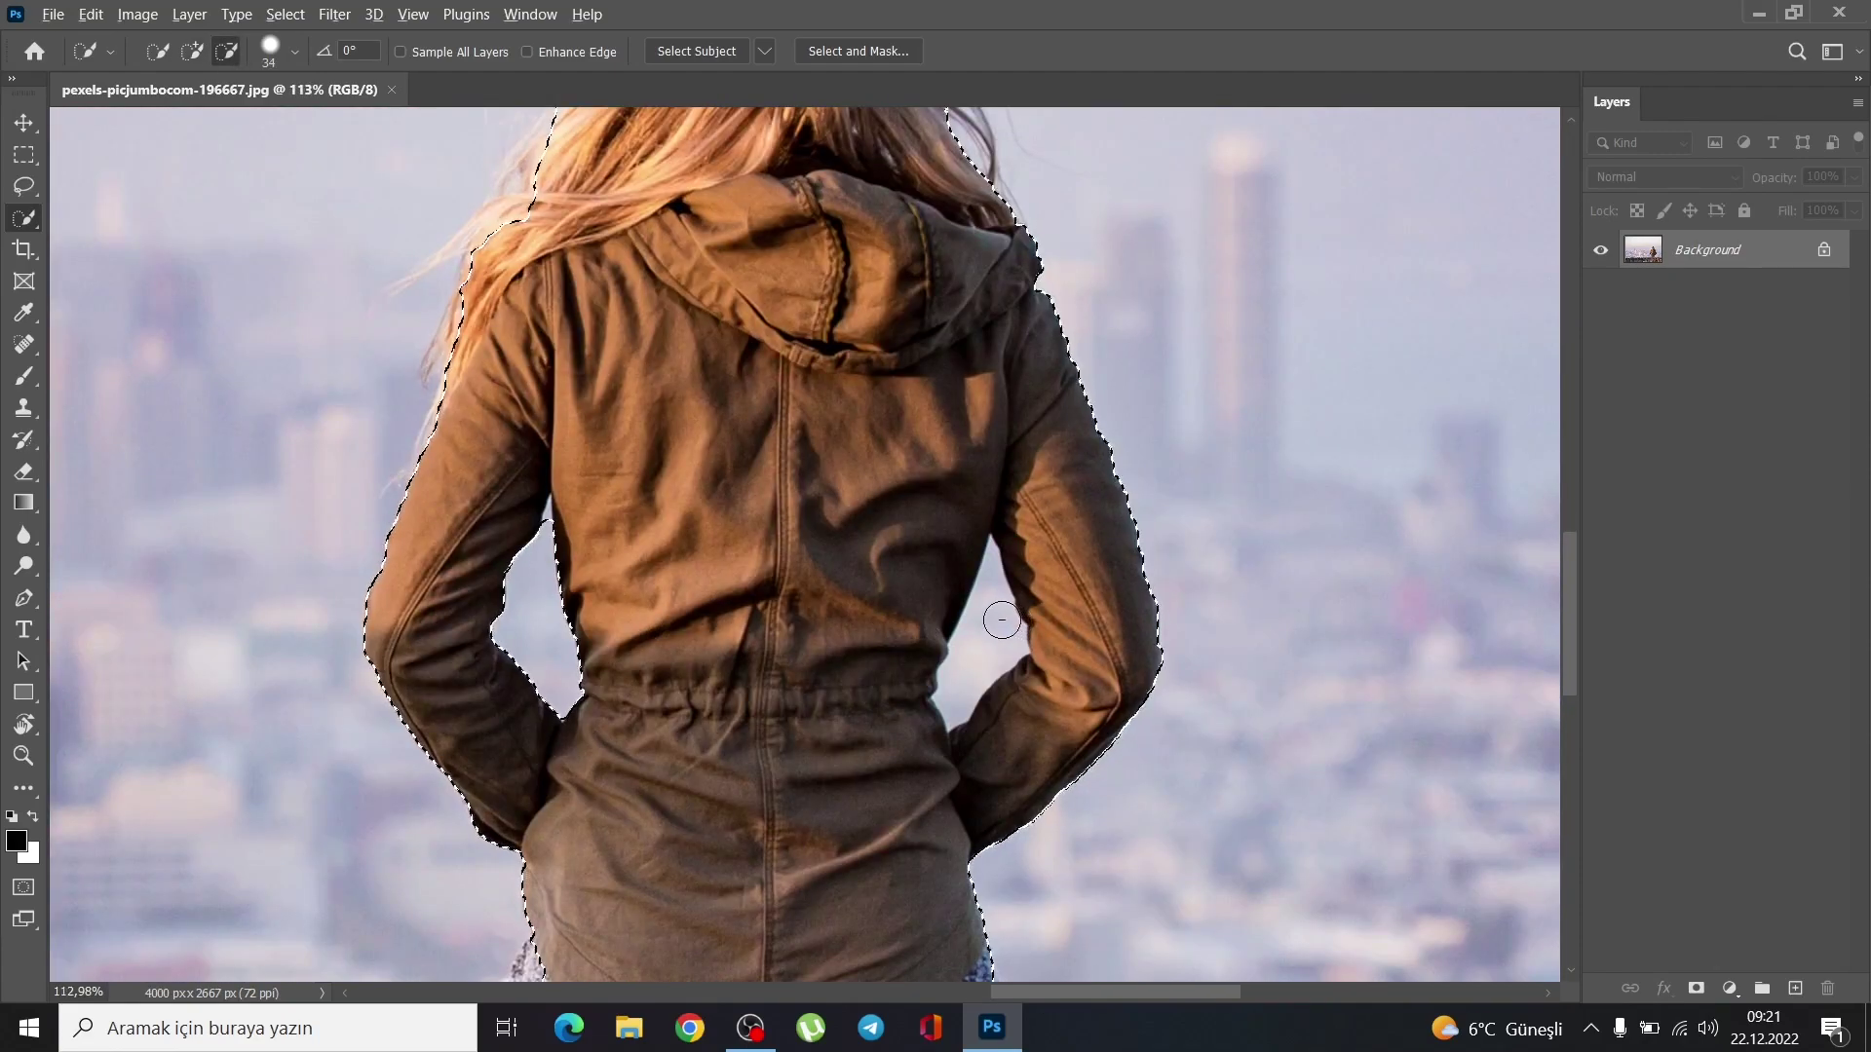
- In Add mode with a smaller brush, add the woman's hair and its left edge
left_click(192, 51)
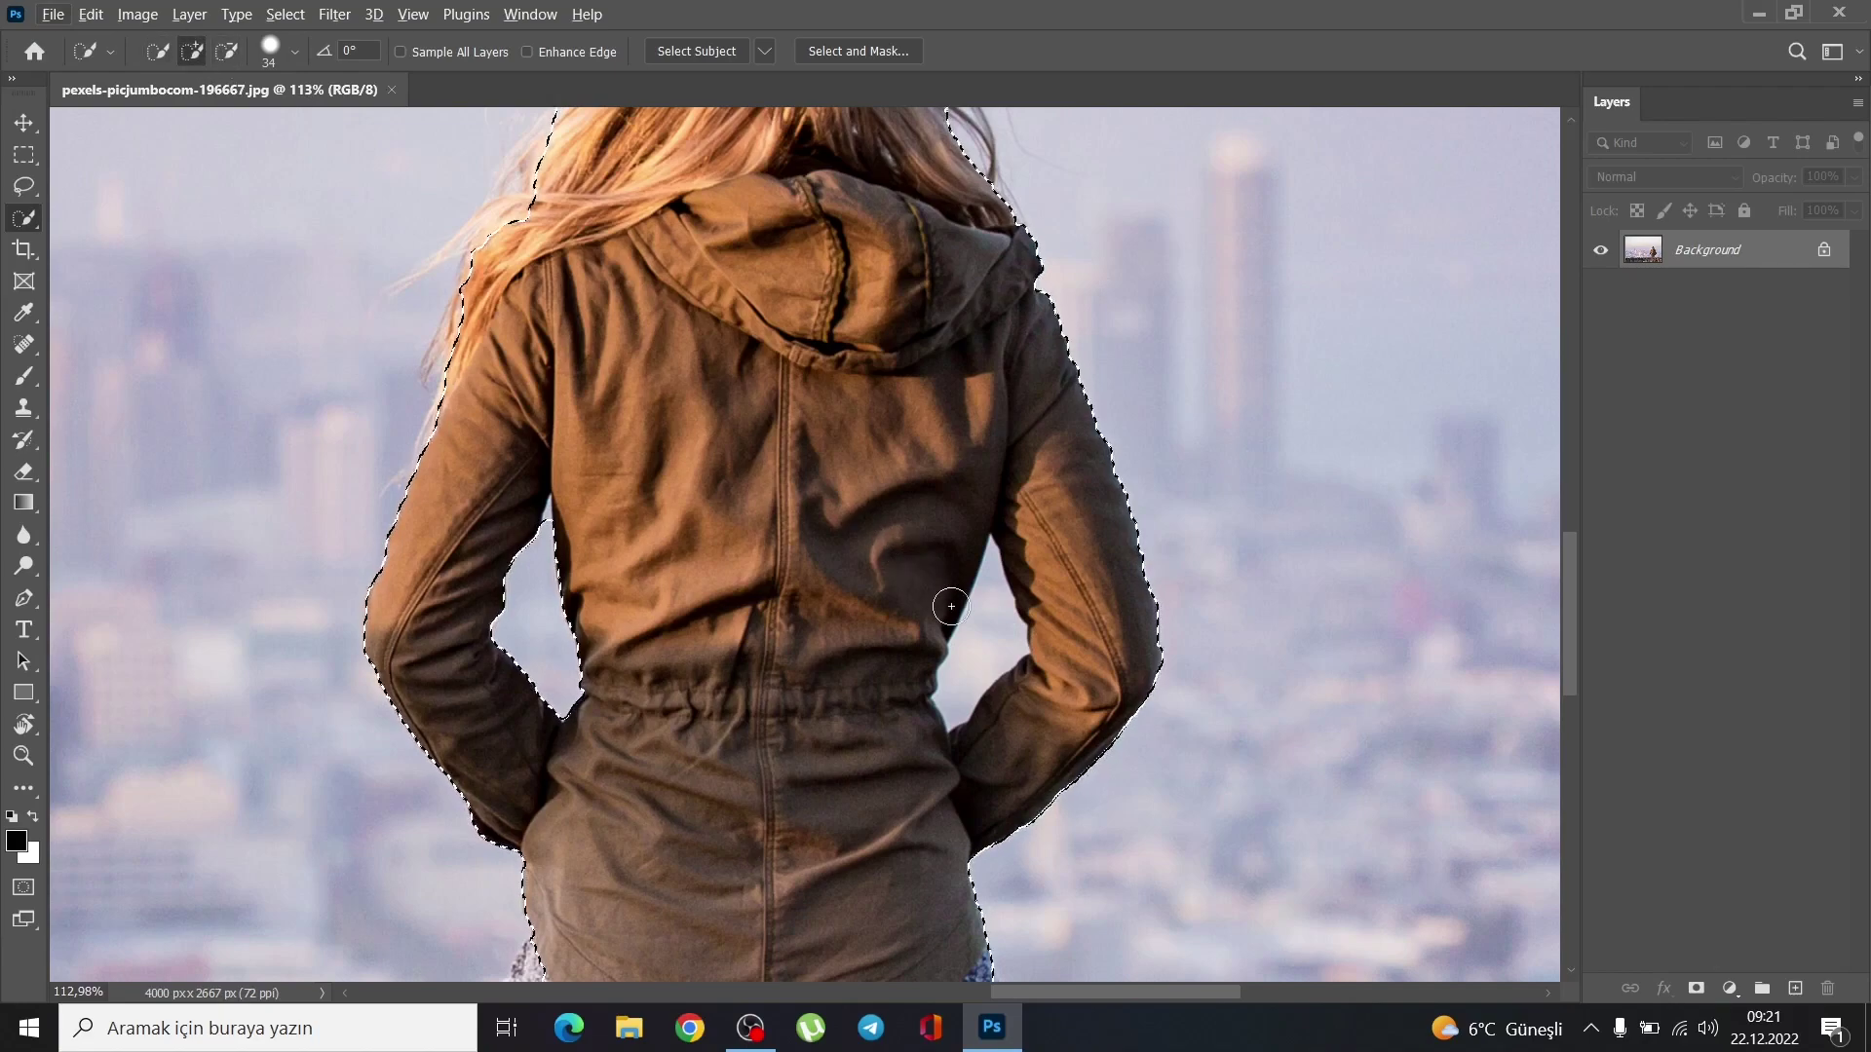
scroll(984, 644, "up", 5)
left_click_drag(968, 368, 994, 429)
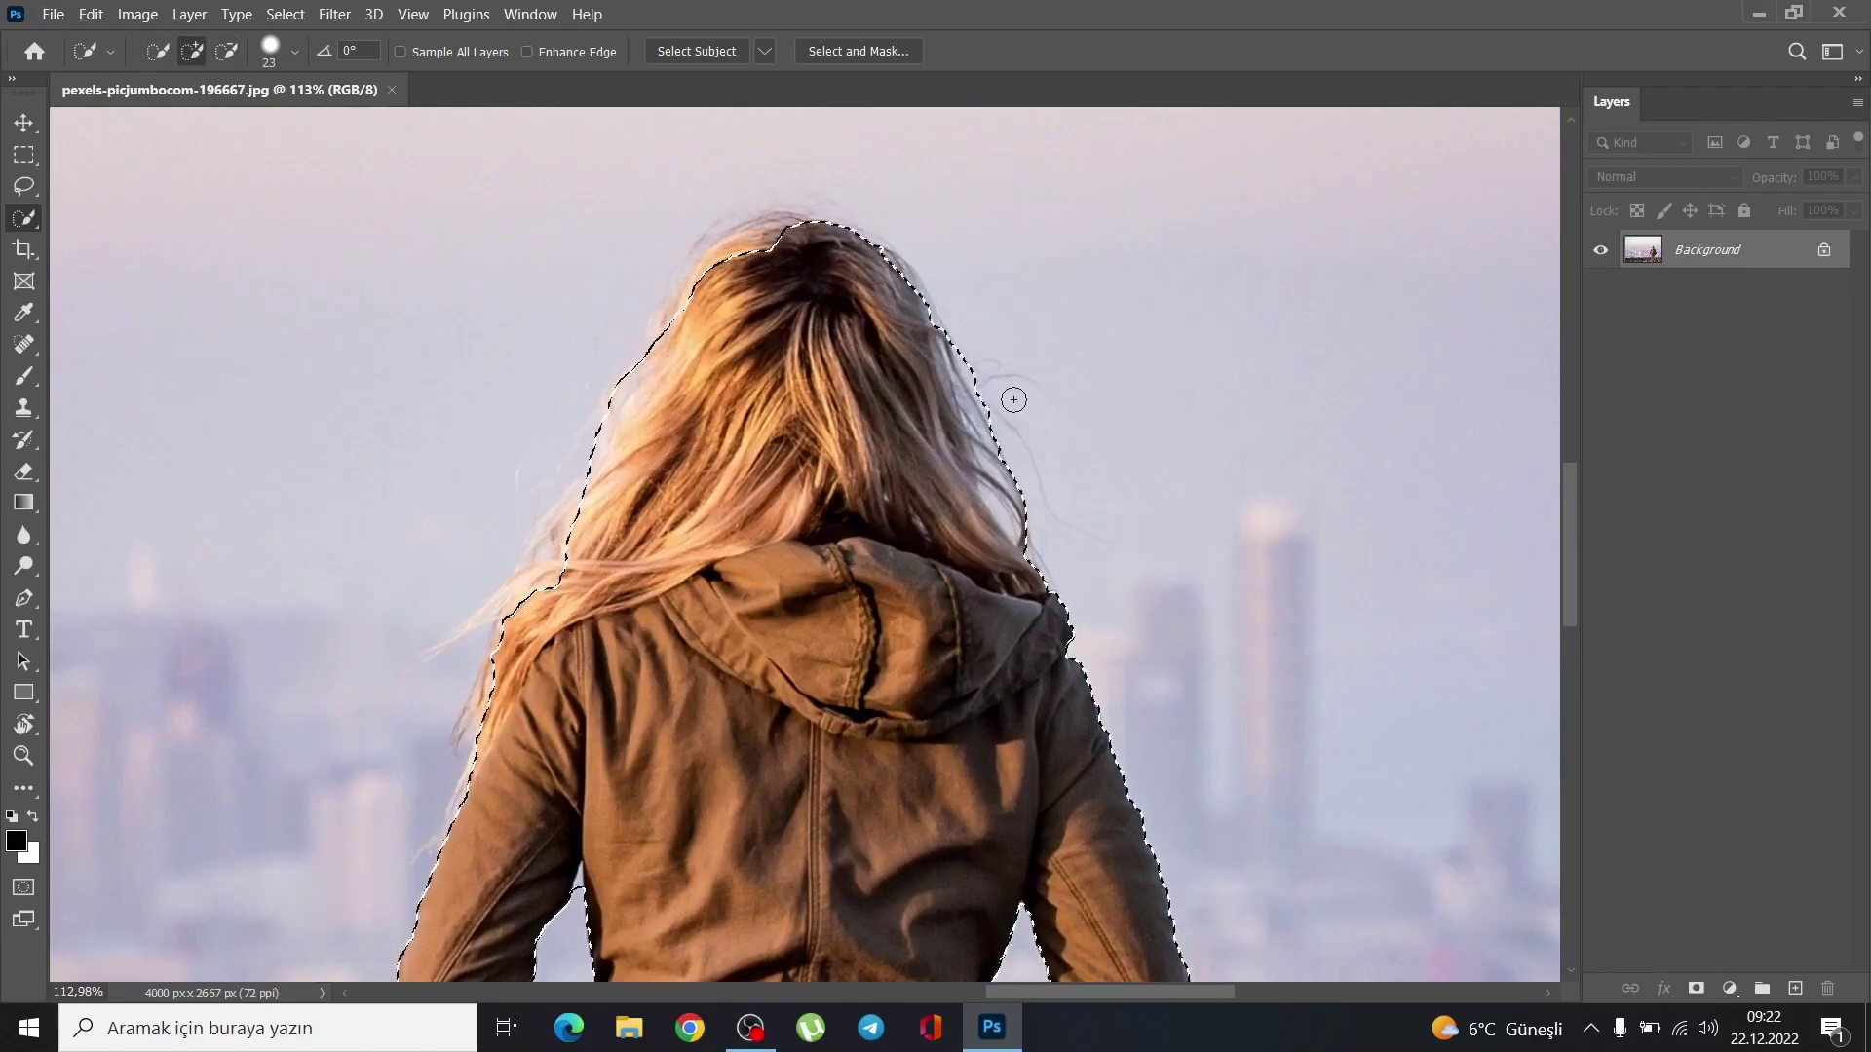
right_click(743, 417, "alt")
left_click_drag(687, 517, 738, 497)
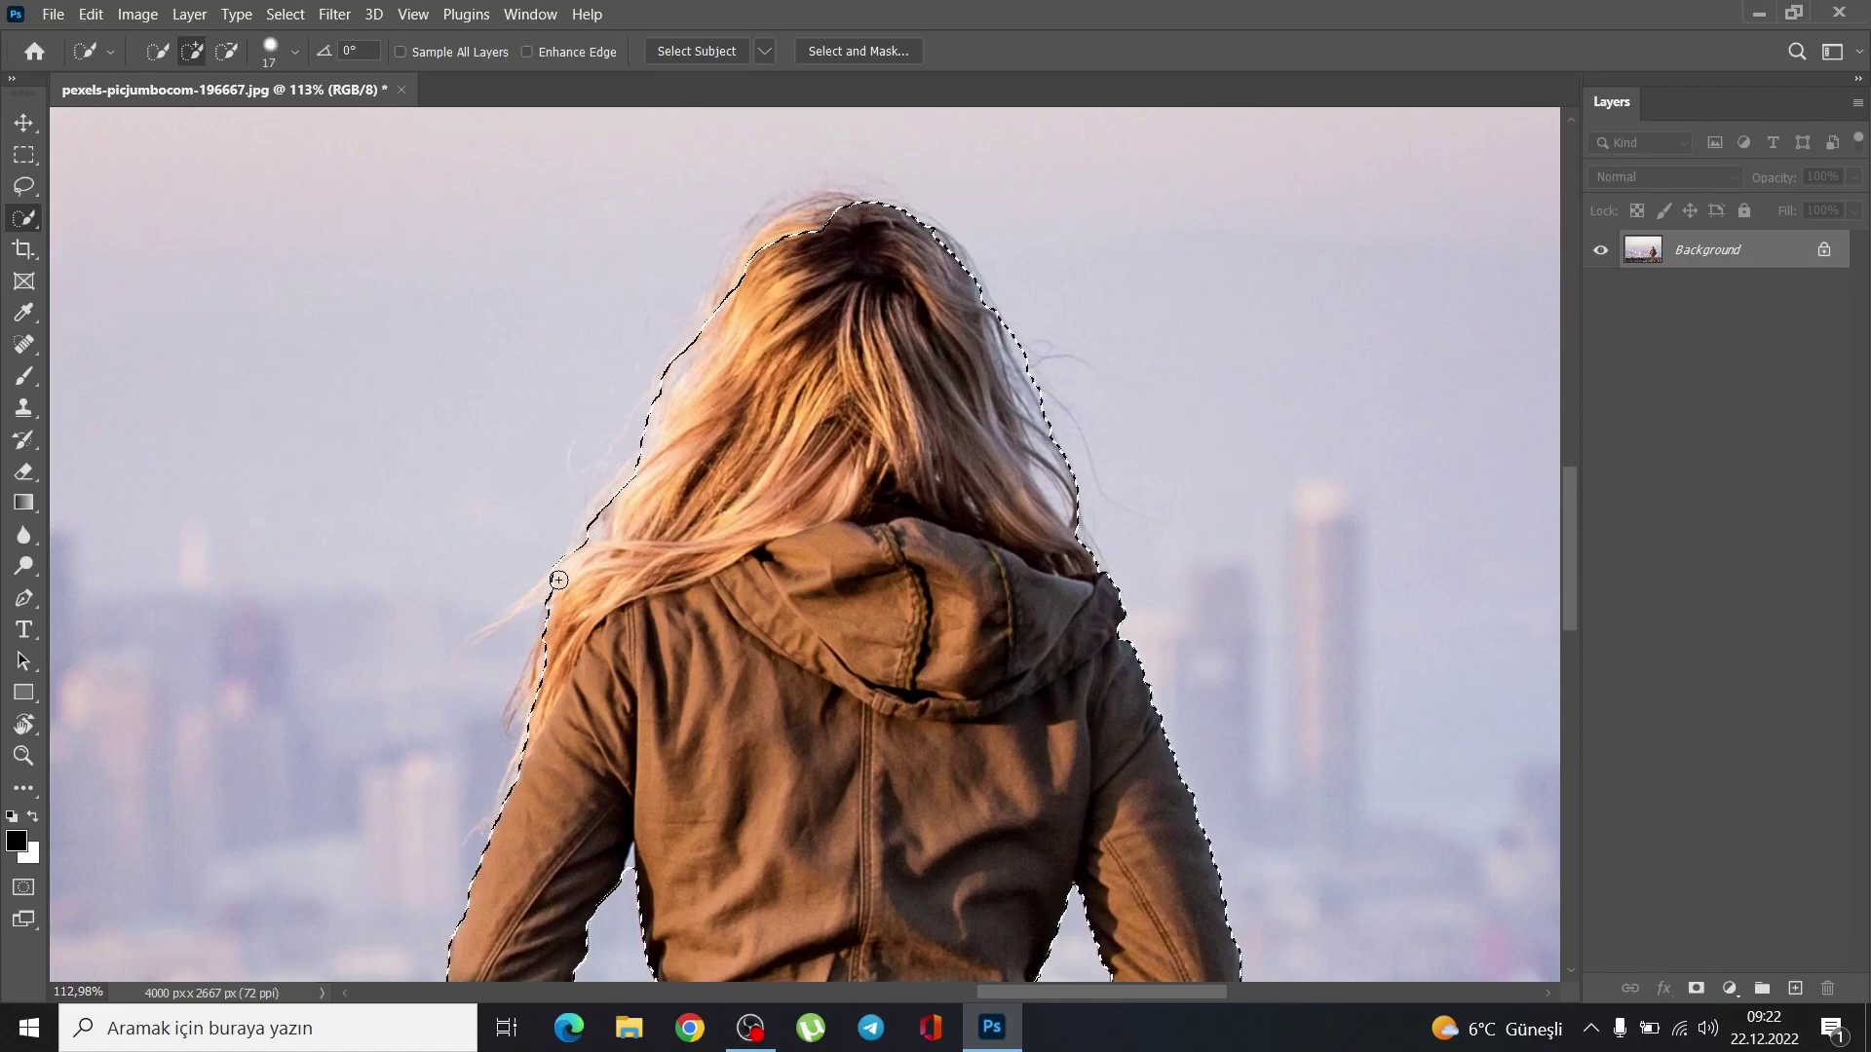
left_click_drag(623, 487, 510, 608)
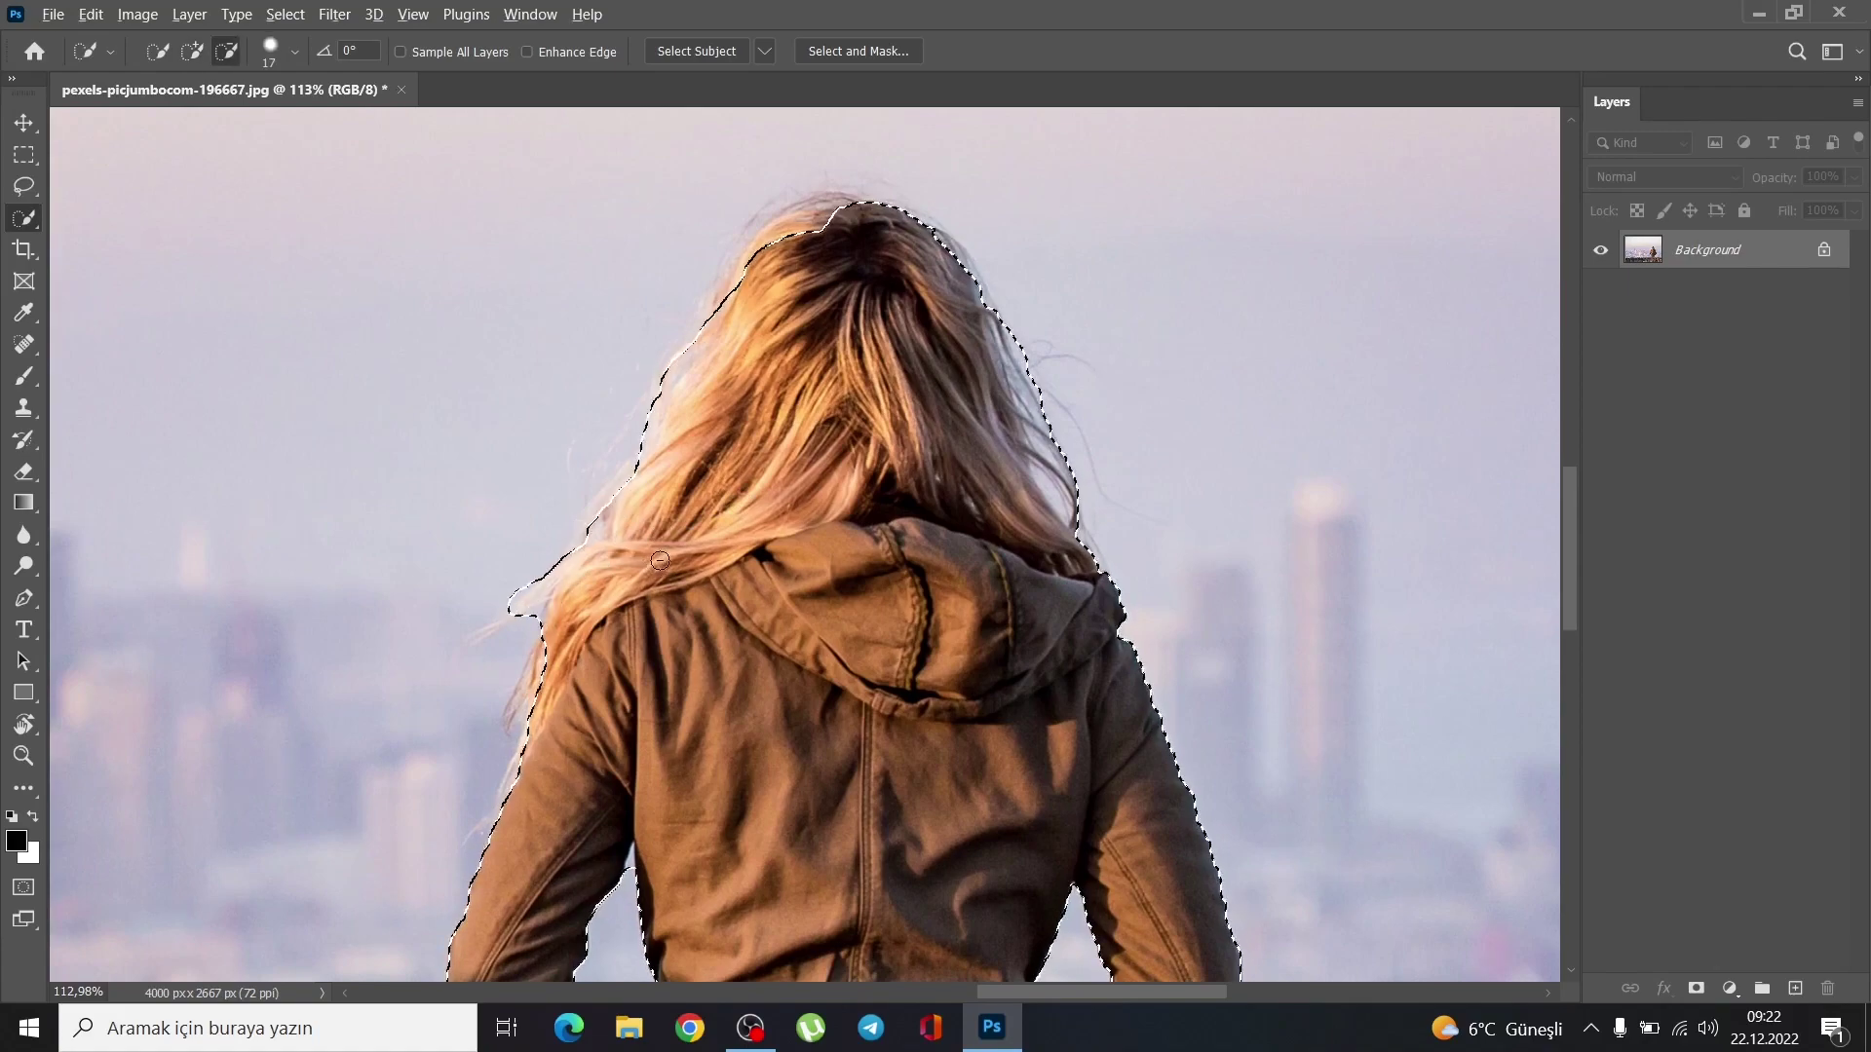
scroll(717, 489, "up", 1)
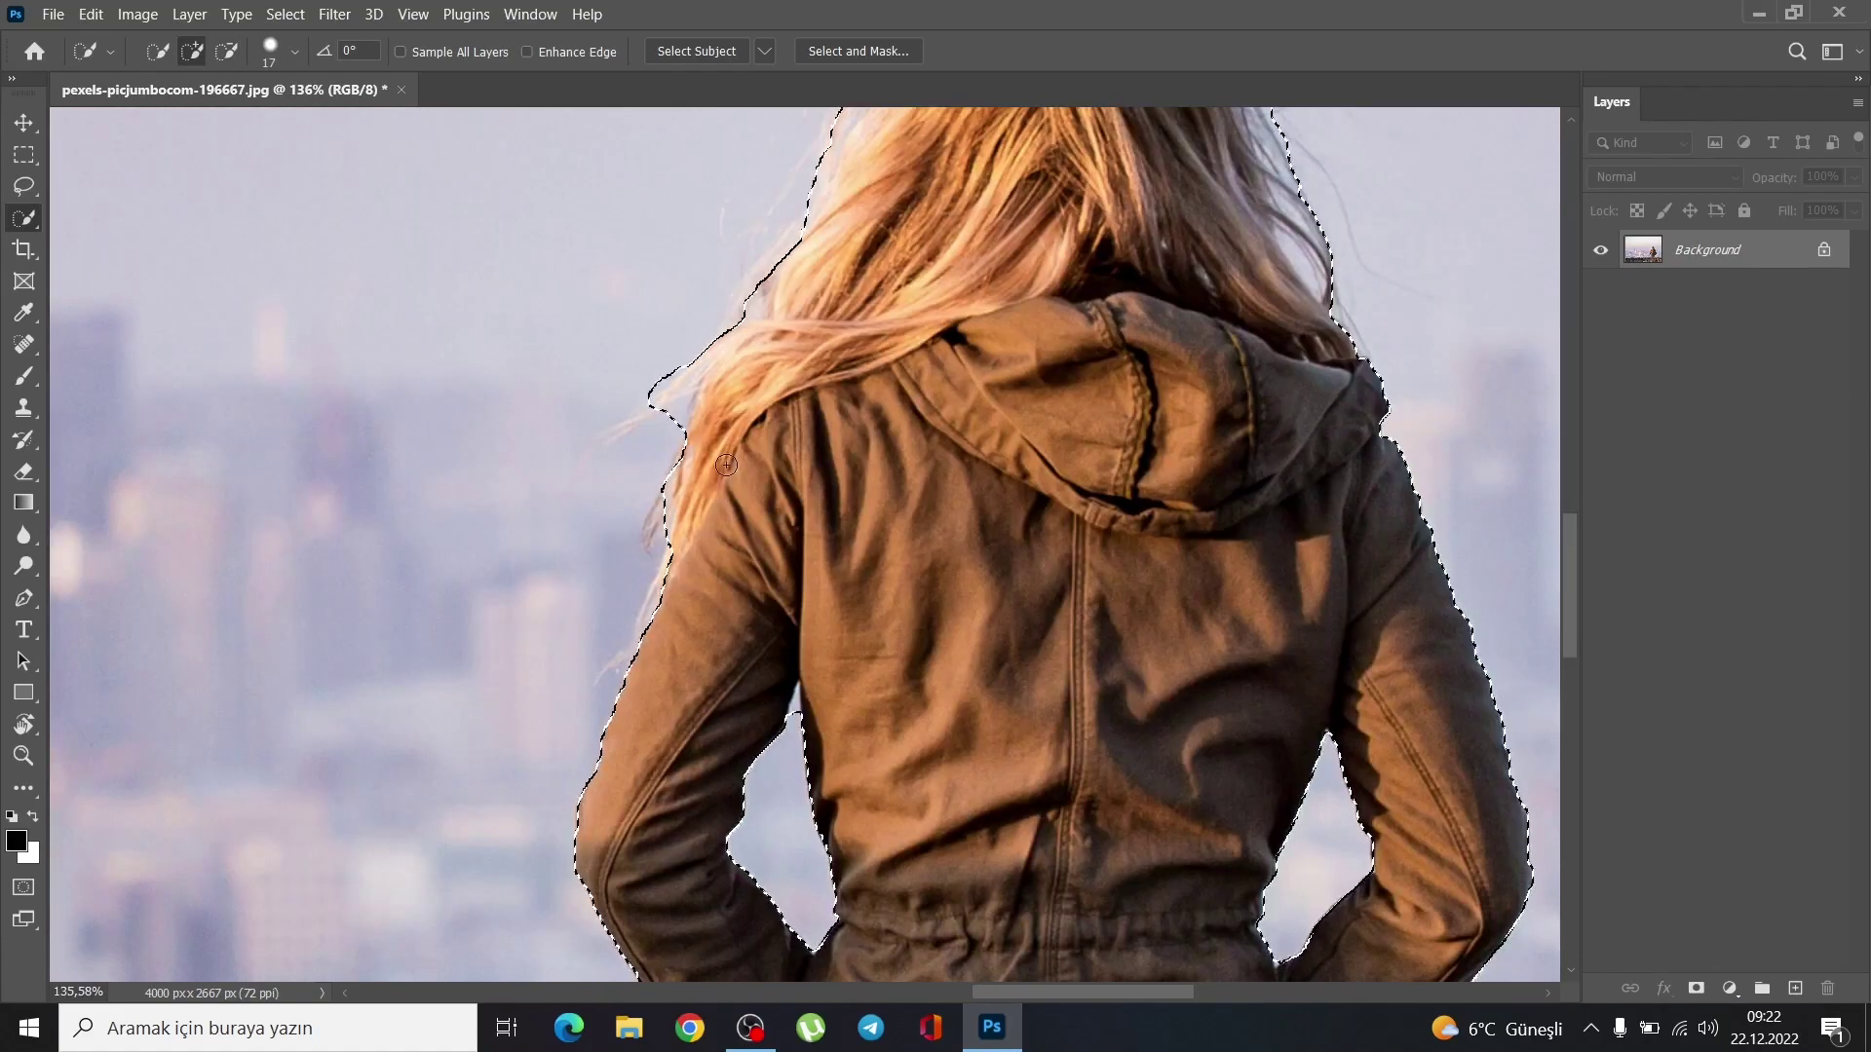
scroll(835, 666, "down", 5)
scroll(835, 666, "up", 1)
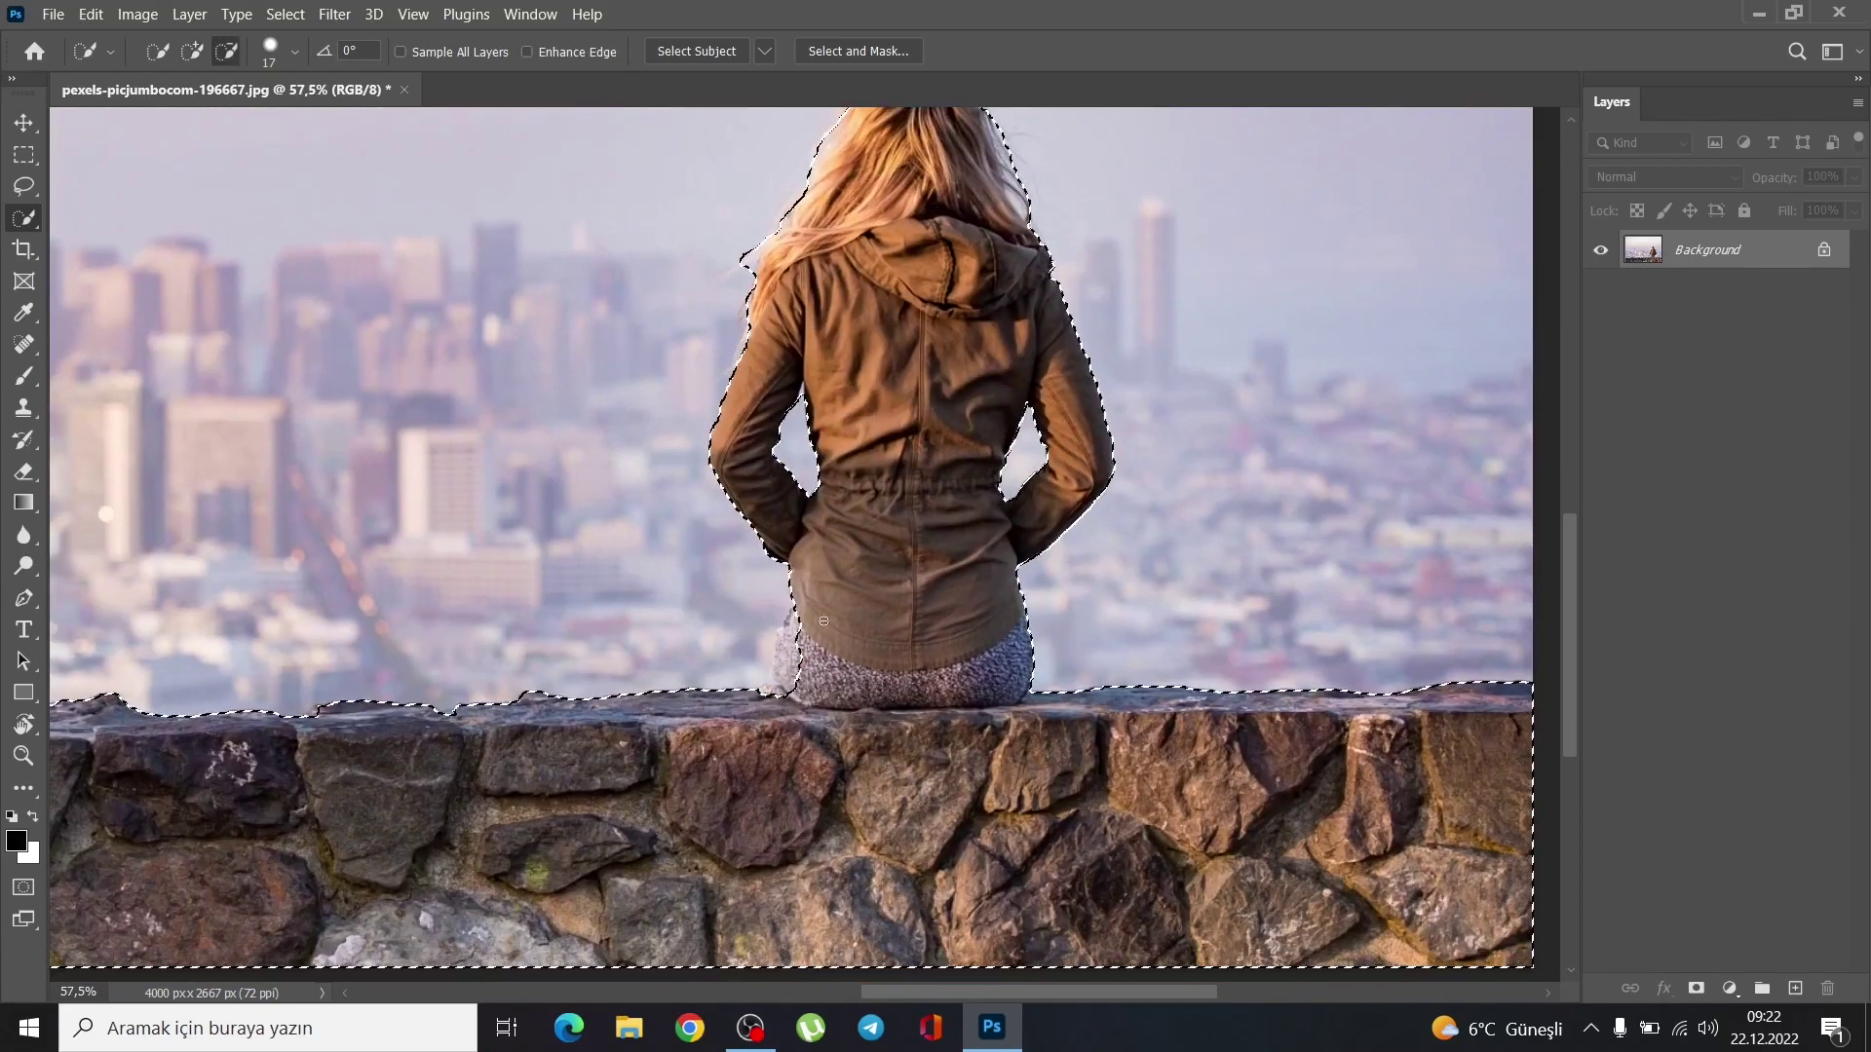
scroll(809, 662, "up", 2)
scroll(778, 647, "up", 1)
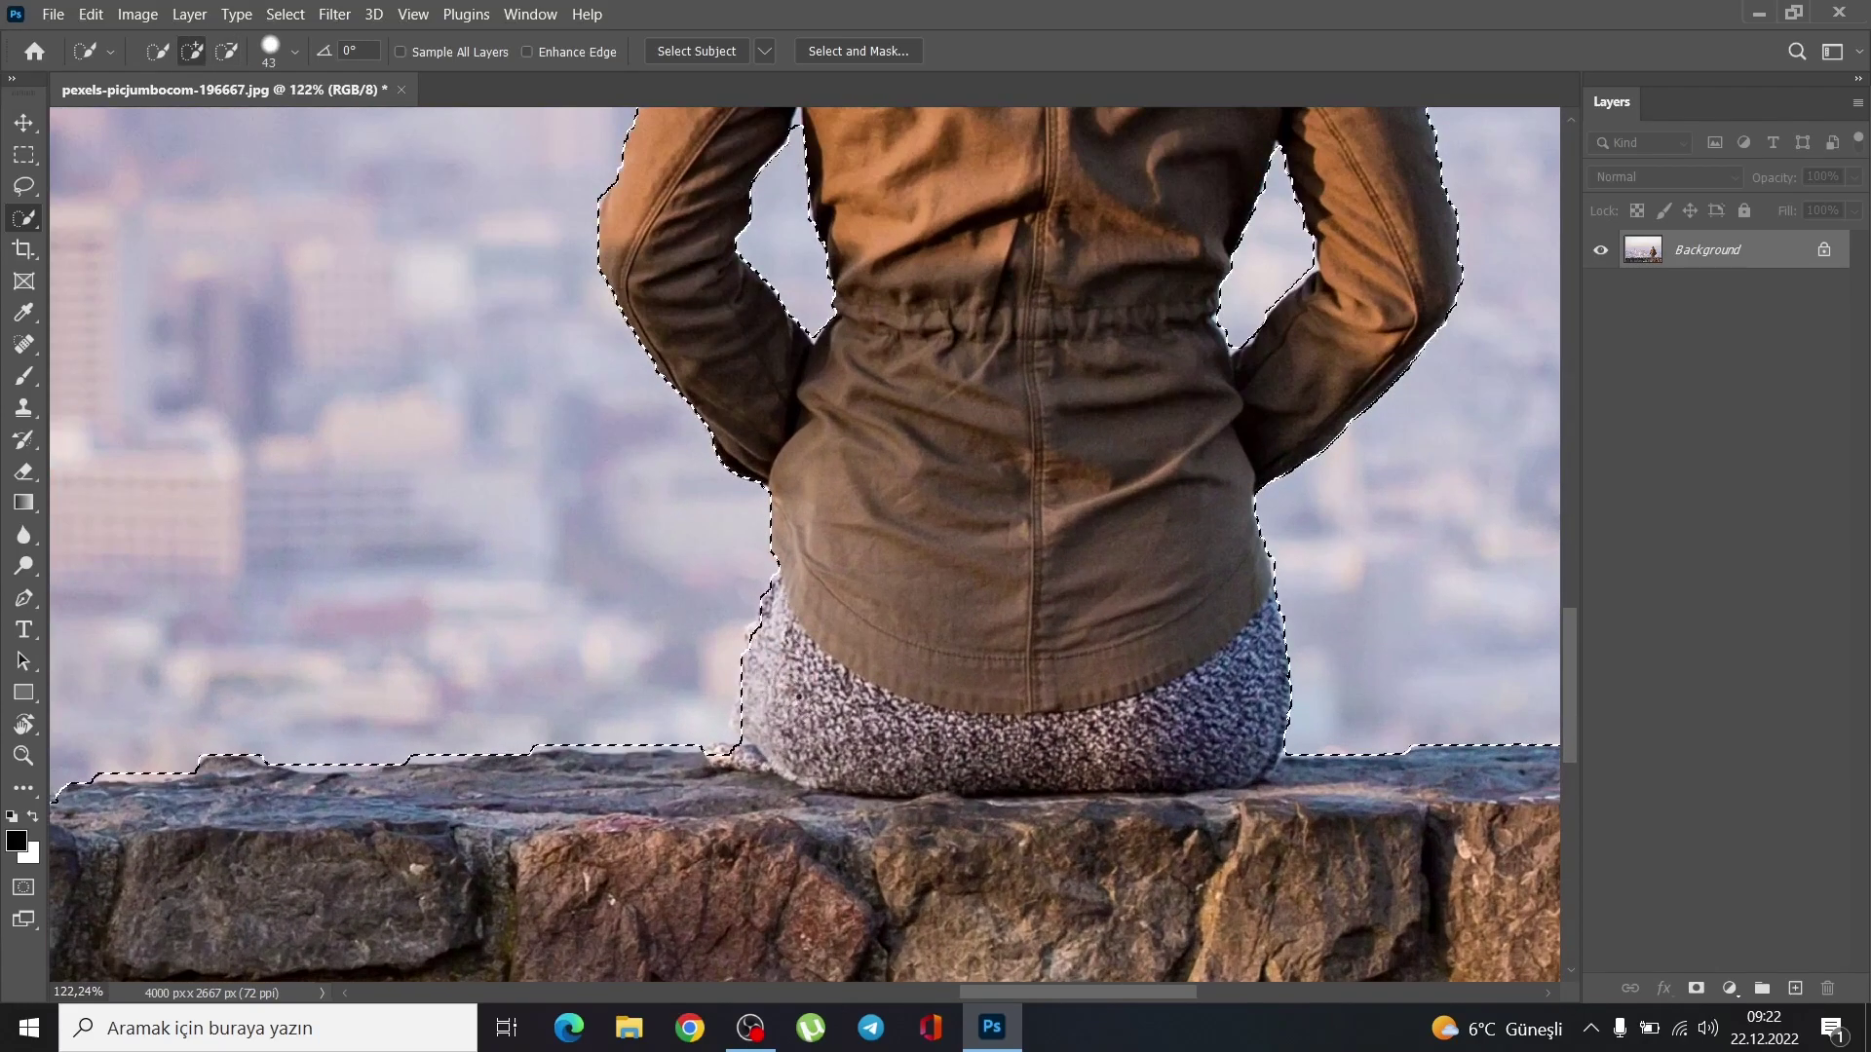
scroll(777, 647, "down", 3)
scroll(930, 499, "down", 3)
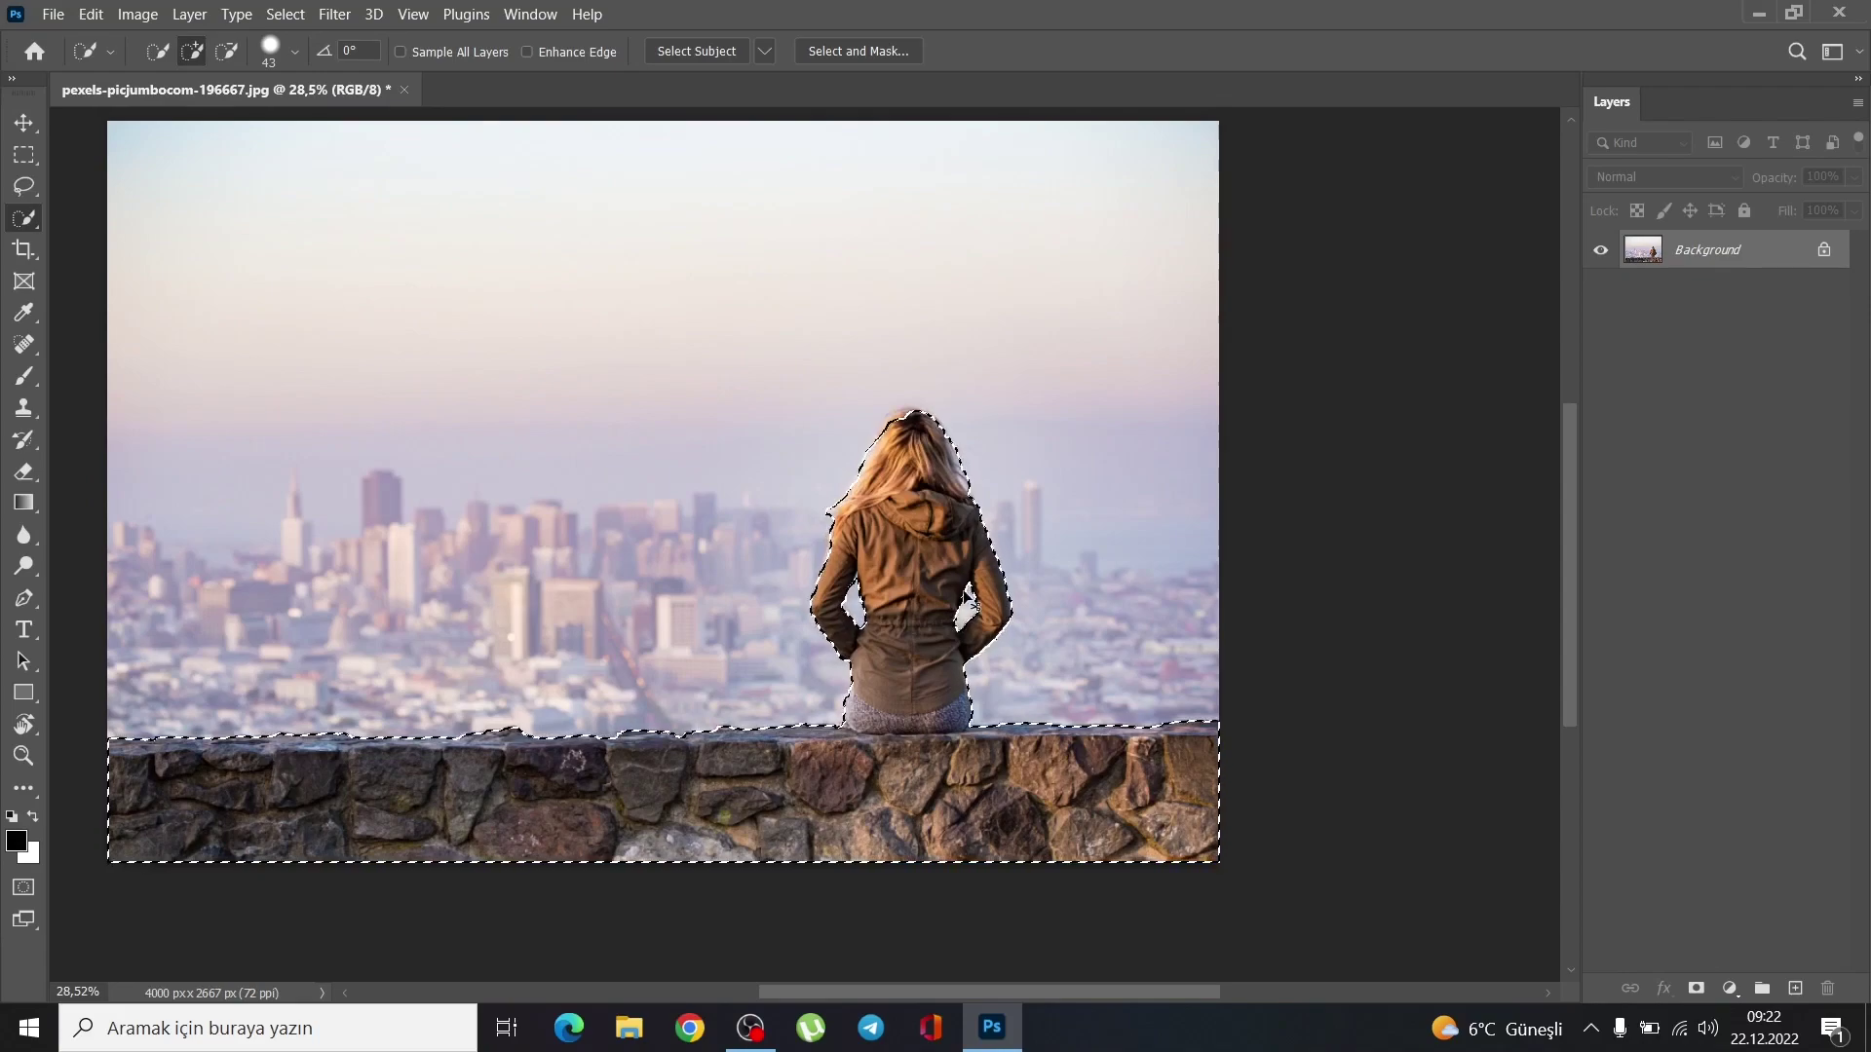
- Copy the selection to Layer 1 with Ctrl+J and hide the Background layer
key("ctrl+j")
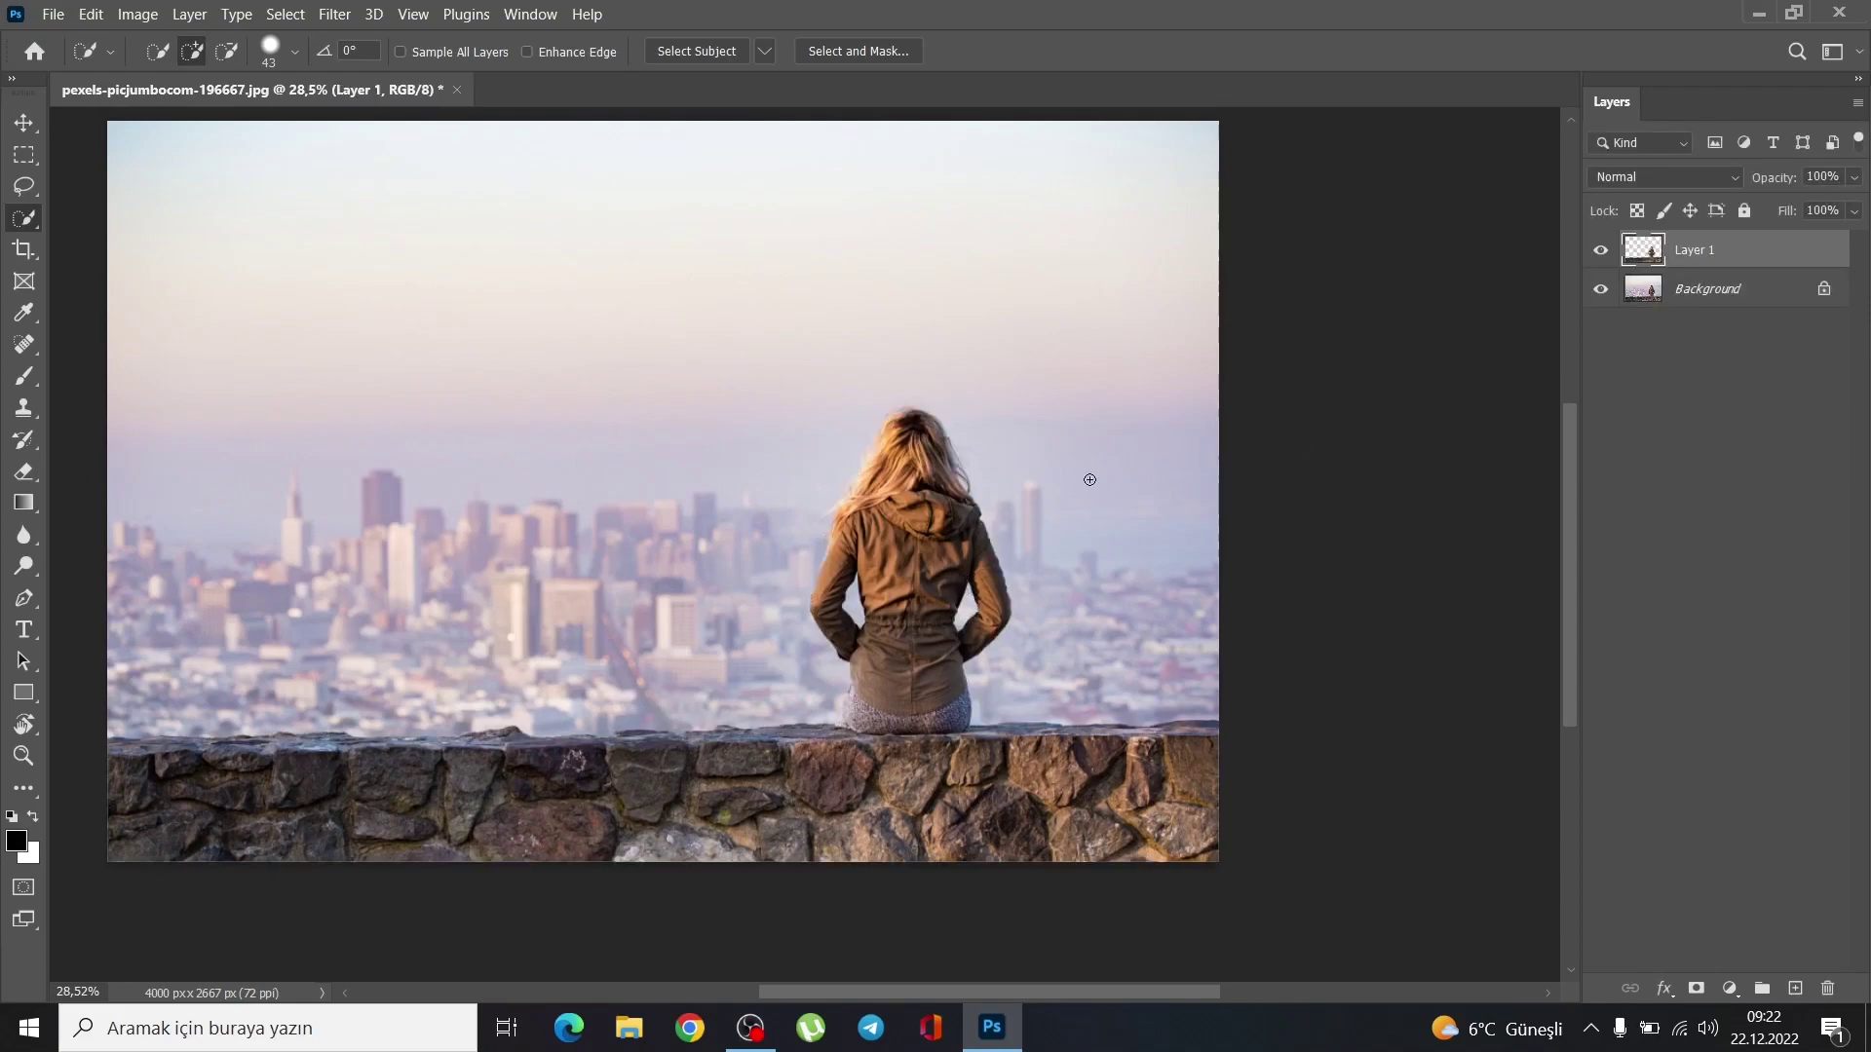
left_click(1695, 292)
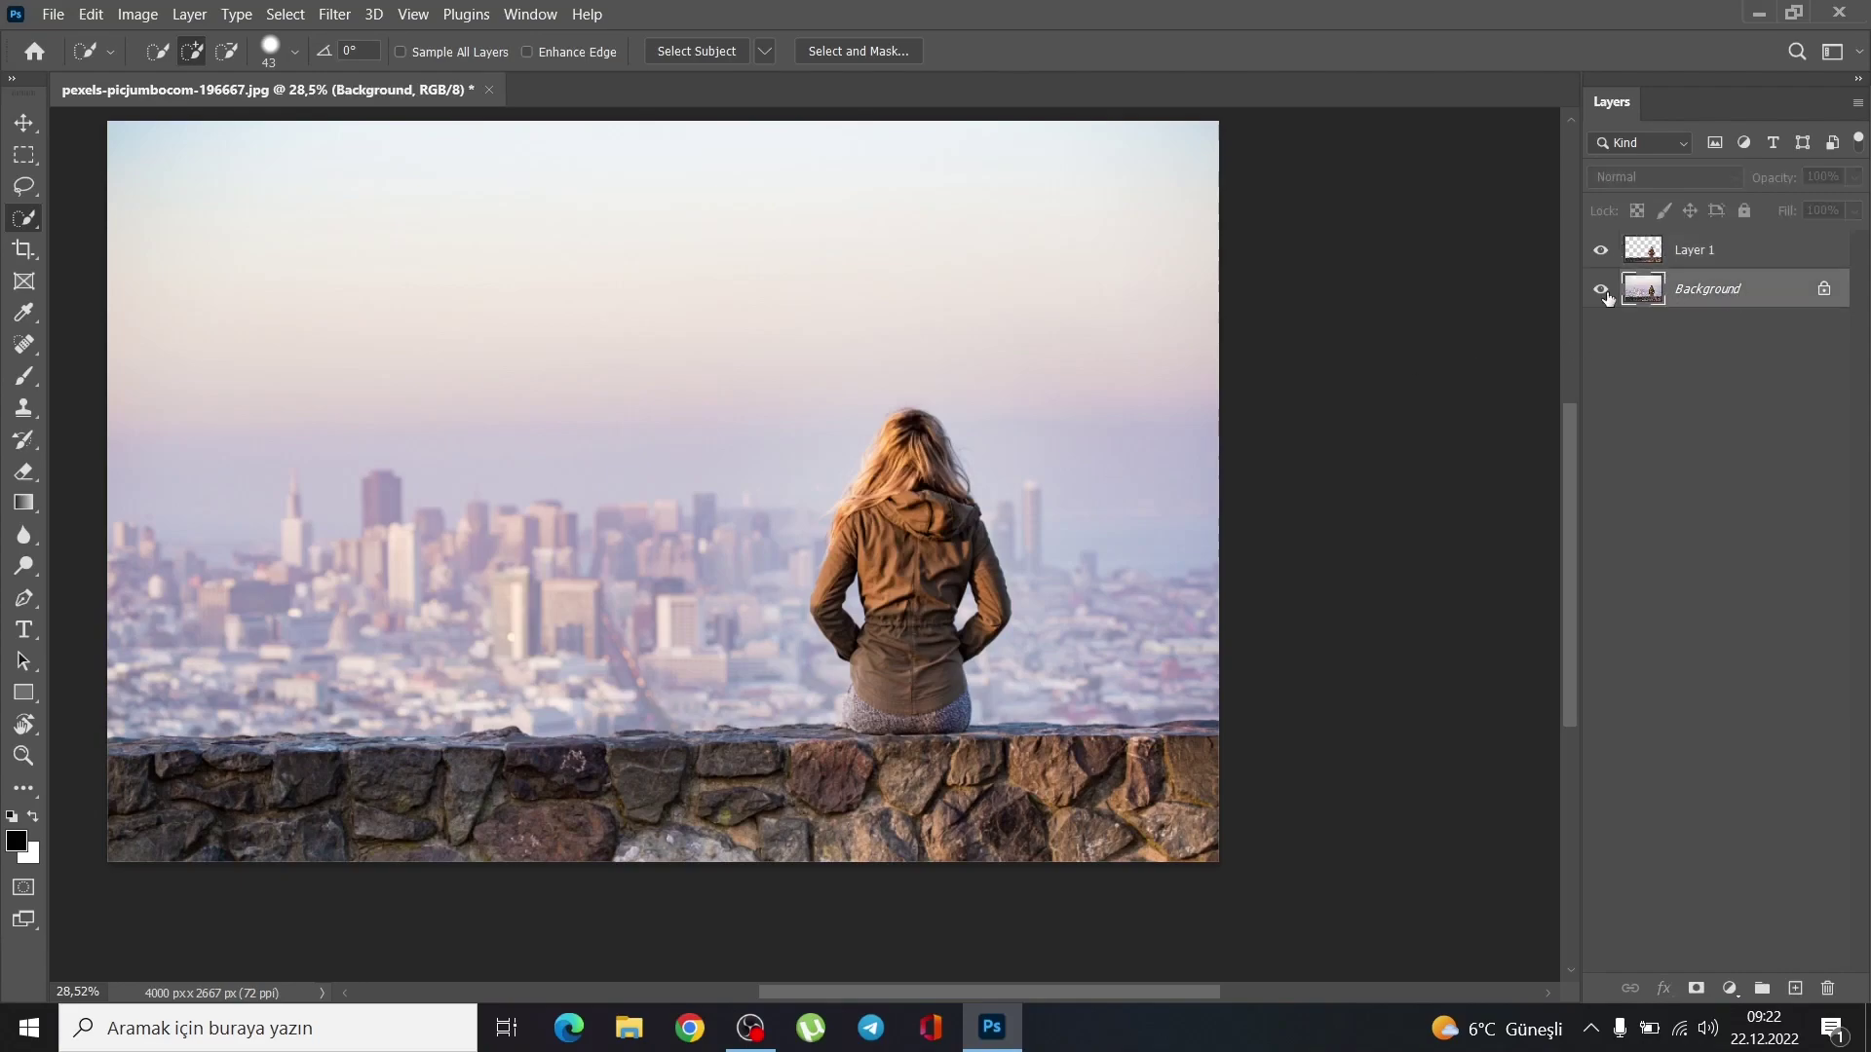
left_click(1600, 290)
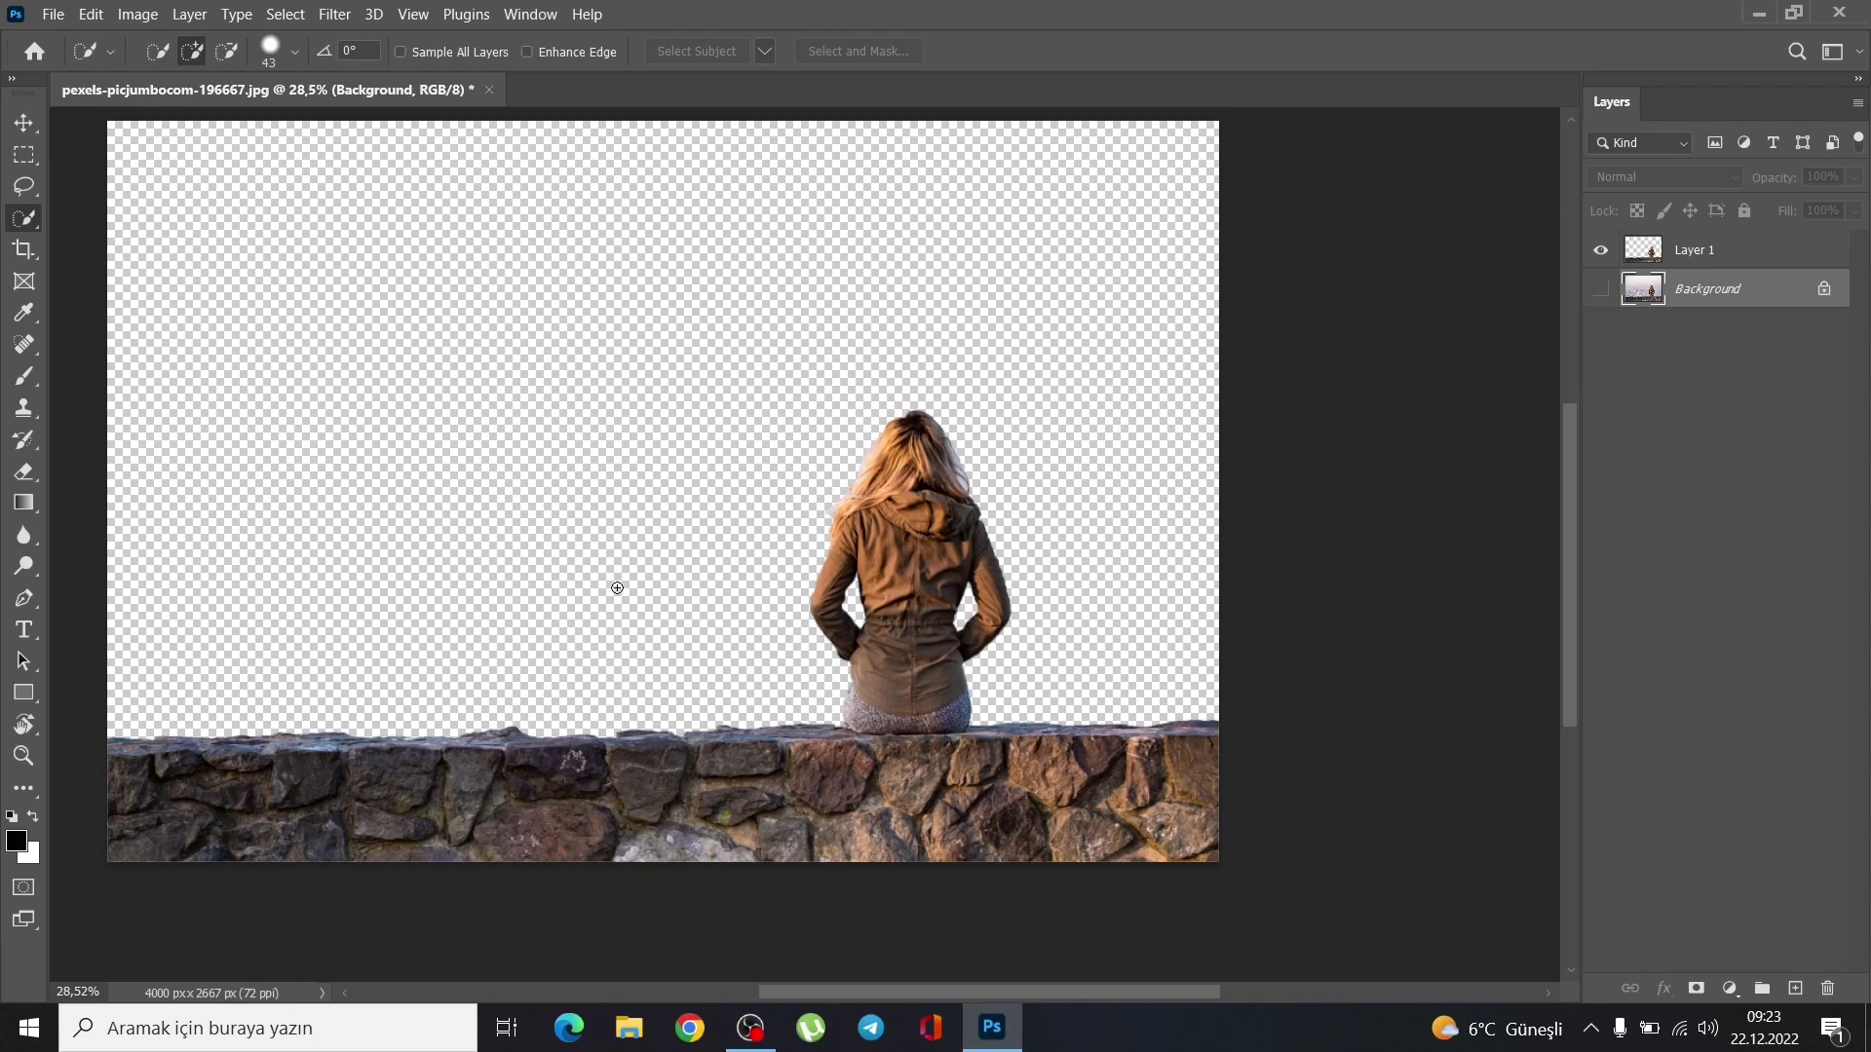
key("v")
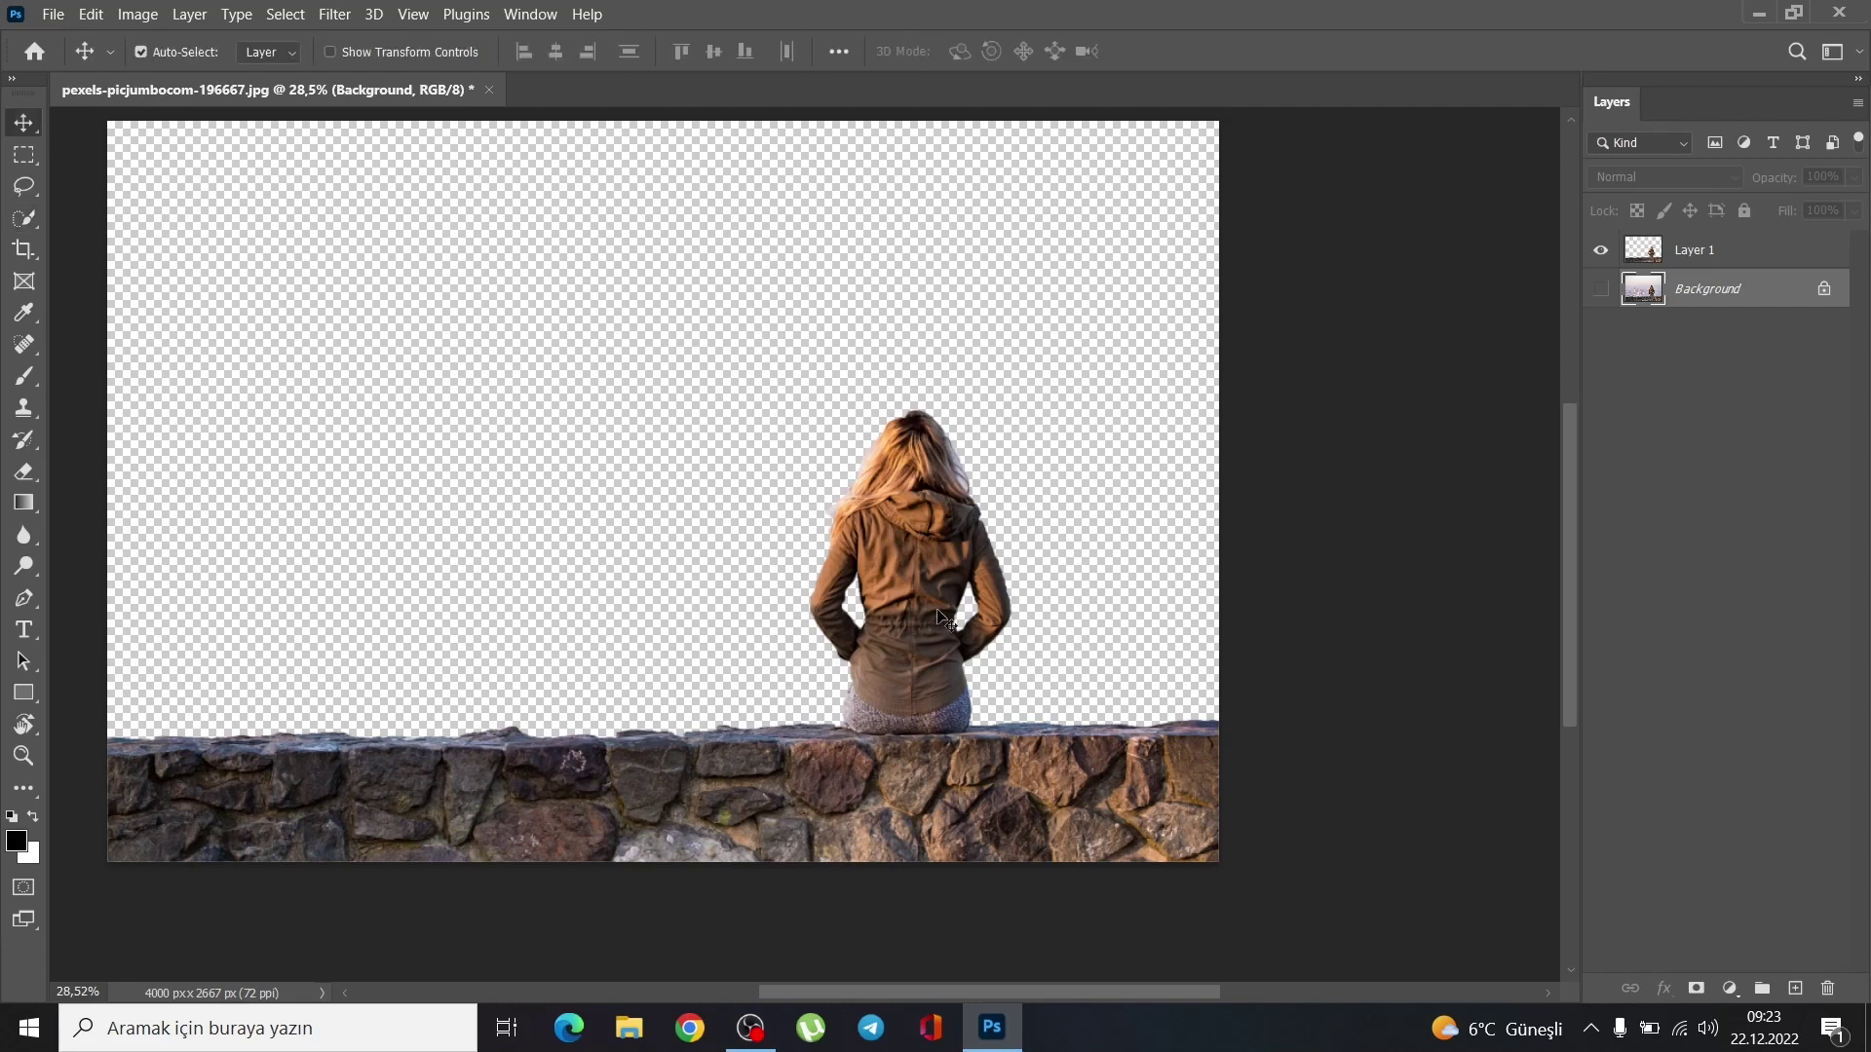
- Drag the cut-out woman and wall upward with the Move tool
mouse_move(879, 805)
left_mouse_down()
mouse_move(1024, 492)
mouse_move(921, 686)
mouse_move(1043, 528)
mouse_move(894, 694)
mouse_move(1079, 592)
mouse_move(897, 599)
mouse_move(875, 670)
mouse_move(930, 623)
mouse_move(879, 606)
left_mouse_up()
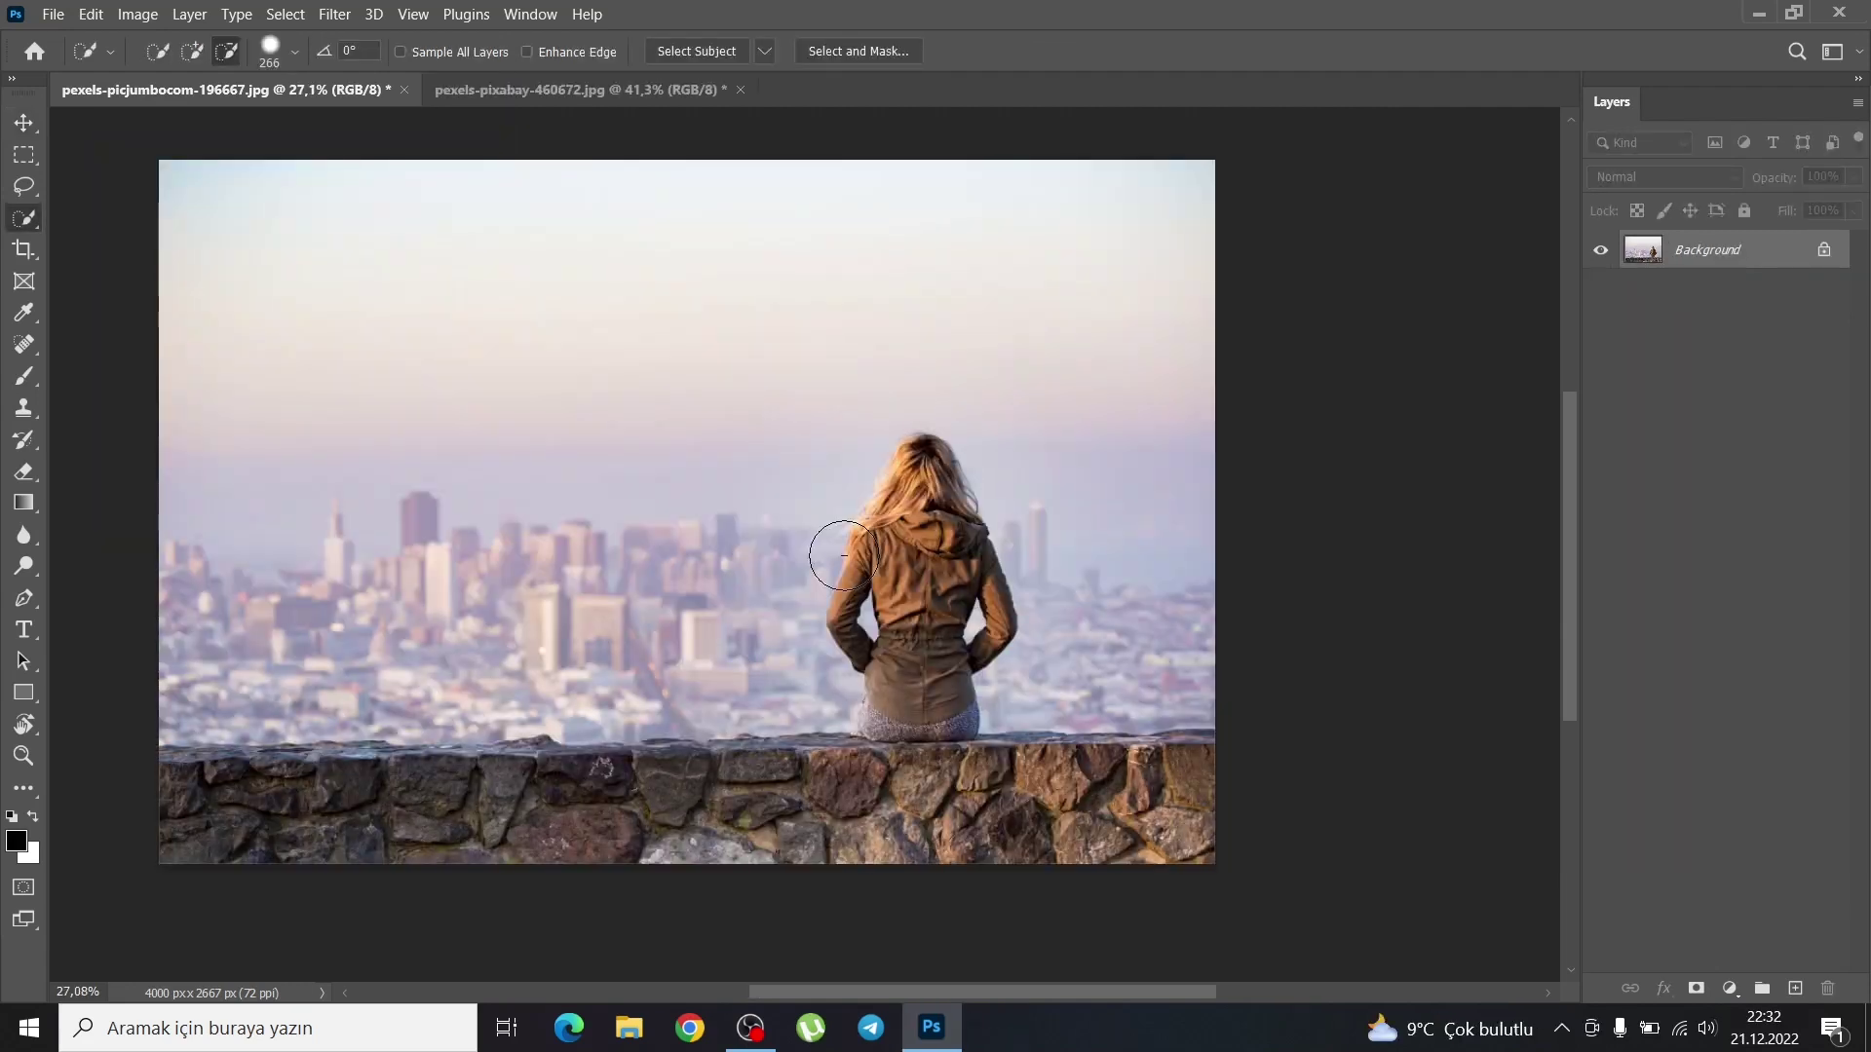